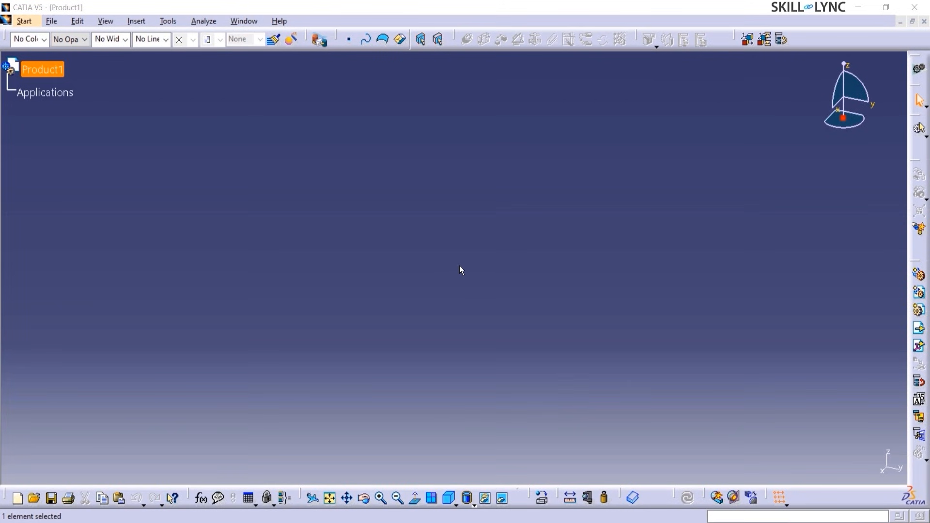
- Close the empty Product1 document and start a new part via Start > Mechanical Design > Part Design
left_click(460, 266)
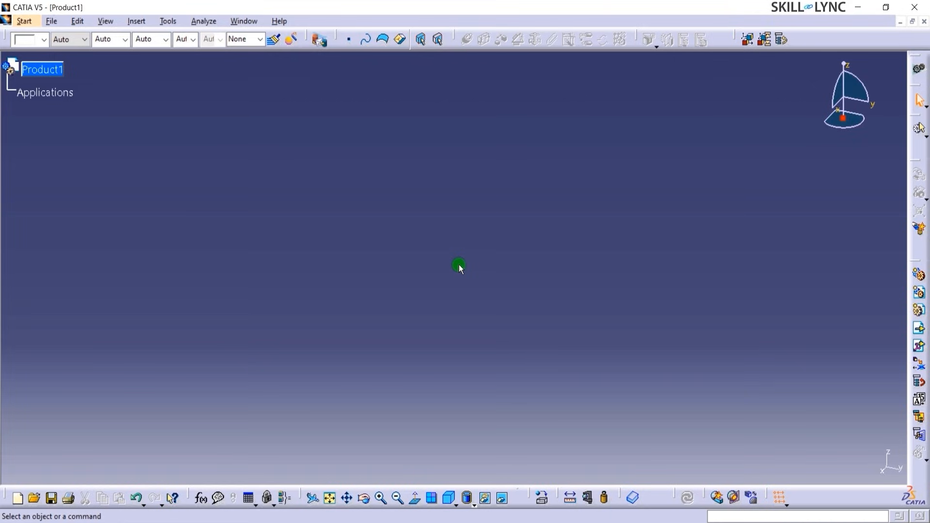
left_click(925, 22)
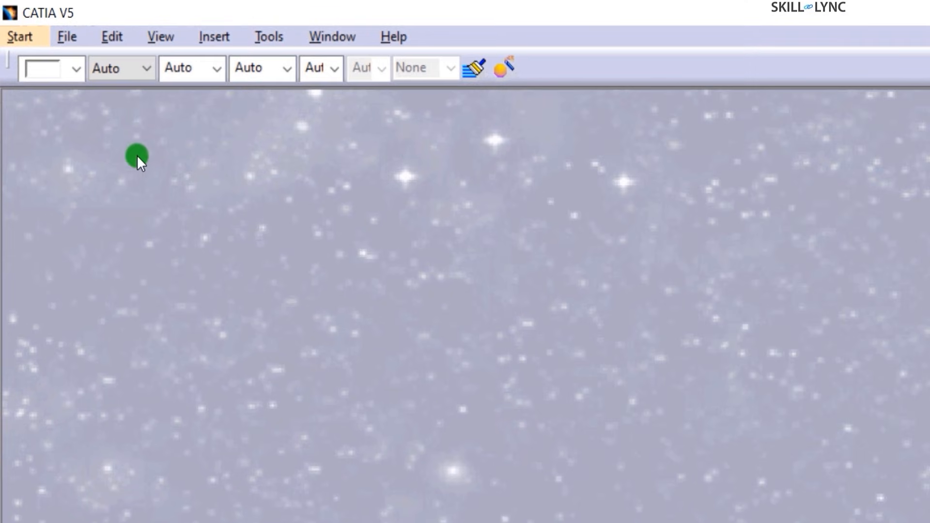
left_click(18, 38)
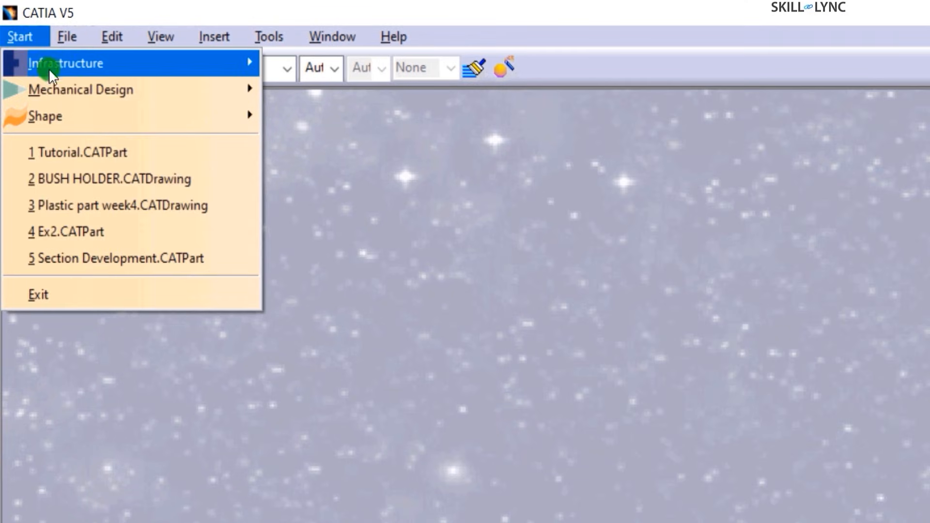
mouse_move(65, 89)
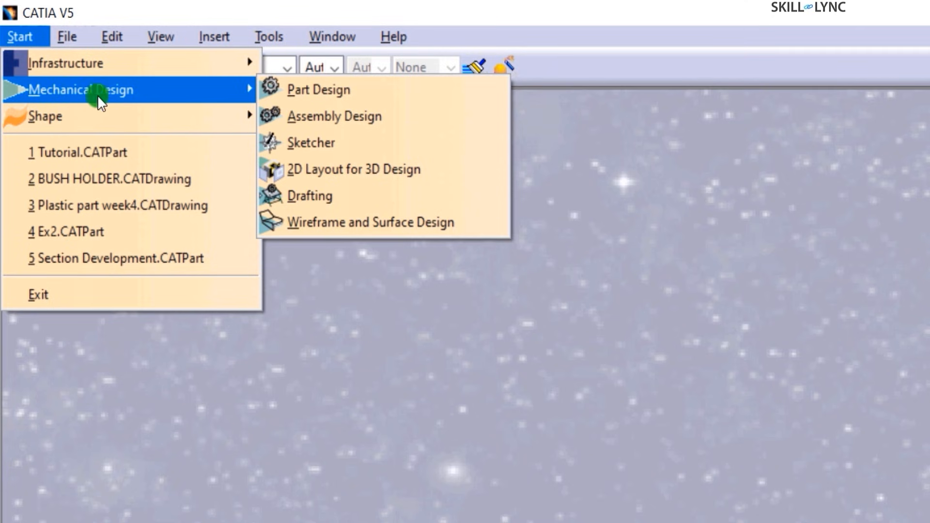
left_click(310, 90)
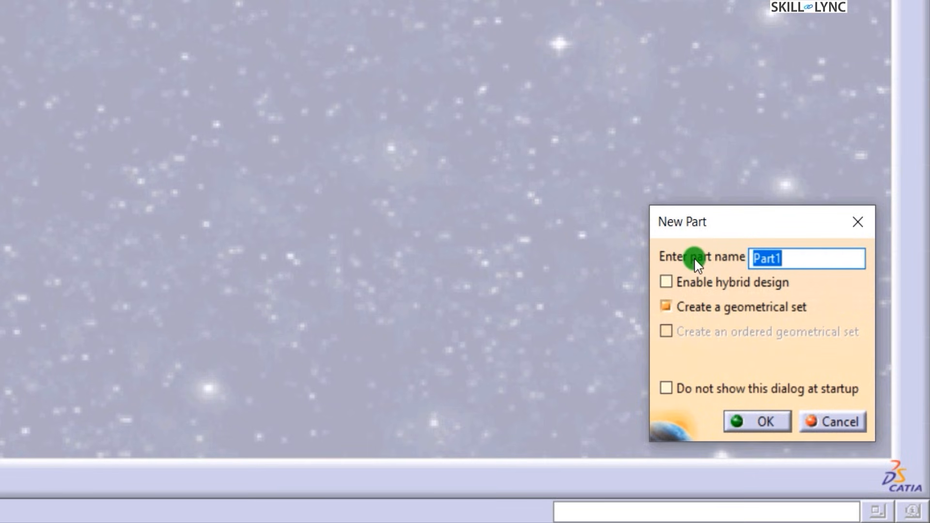
- Create part 'example' with hybrid design off and a geometrical set included
type("exa")
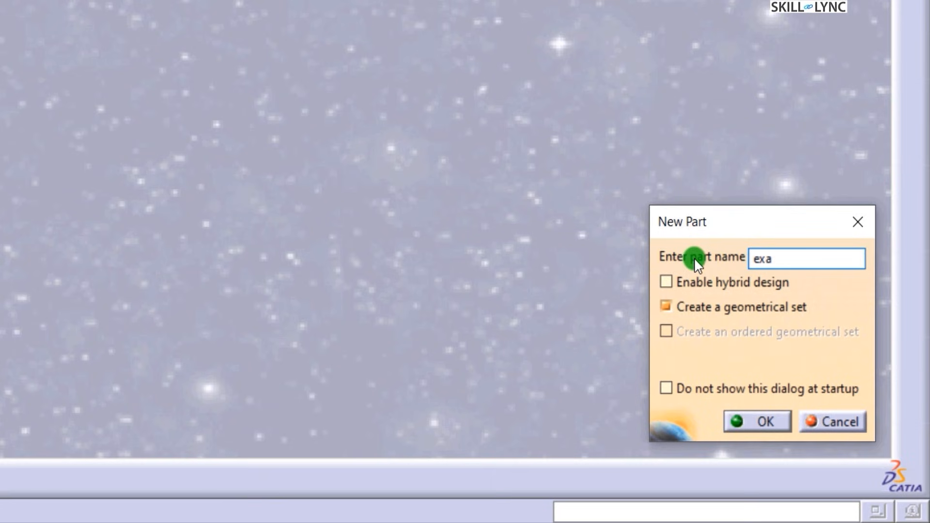
type("mple")
left_click(691, 280)
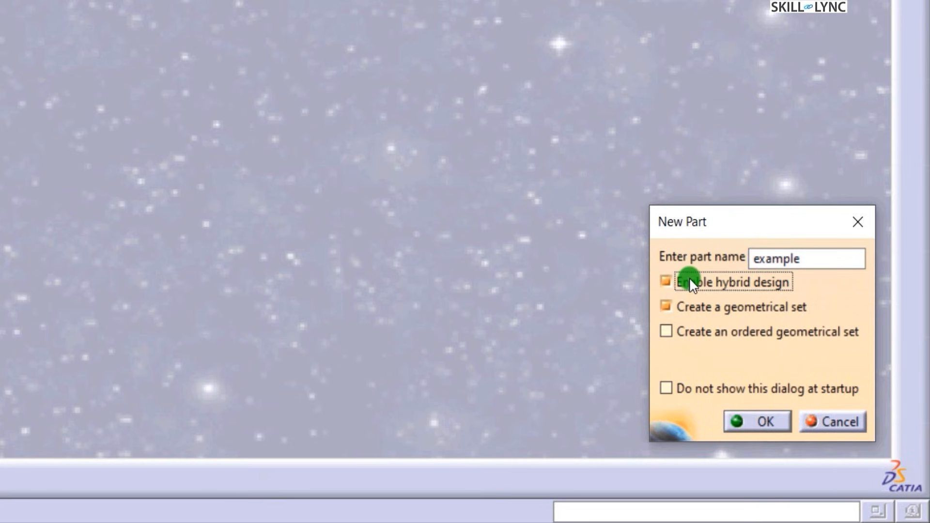
left_click(665, 307)
left_click(716, 282)
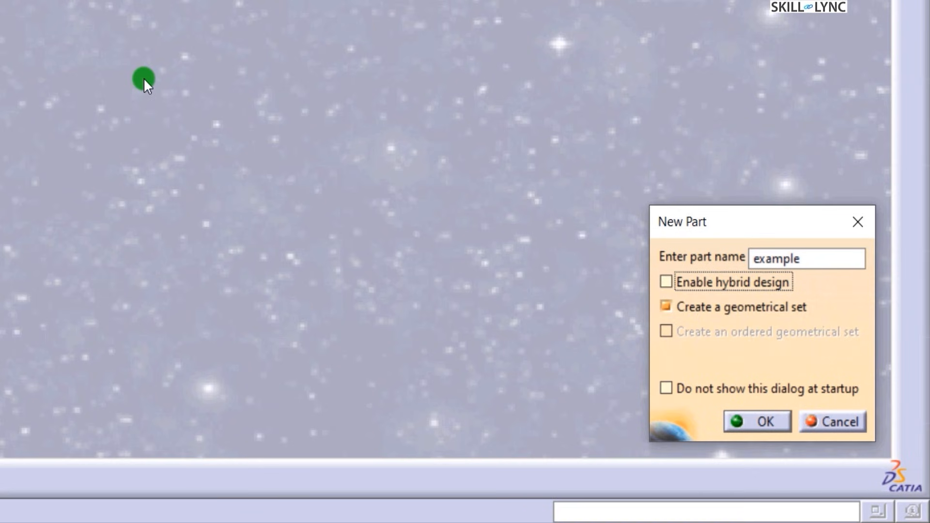
left_click(699, 306)
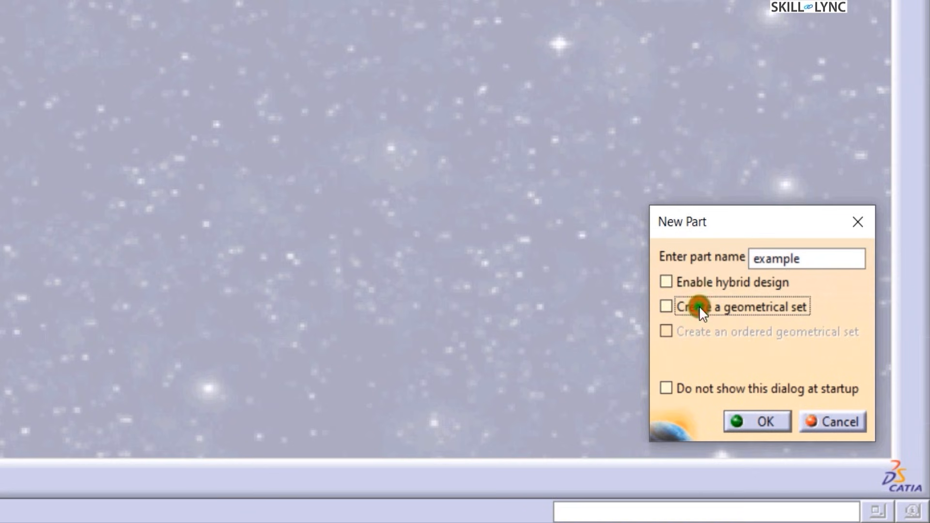
left_click(691, 309)
left_click(764, 425)
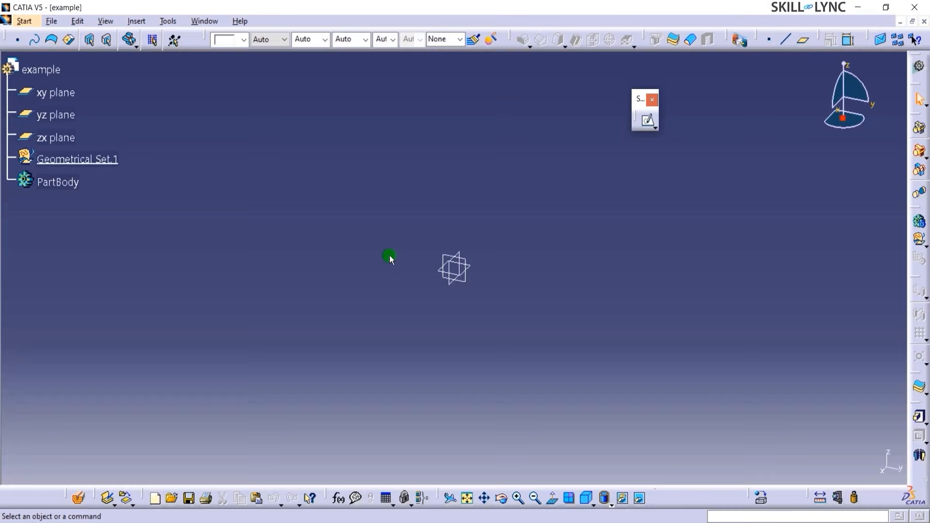
- Dock the Sketcher toolbar and save the part as example.CATPart on the Desktop
mouse_move(639, 99)
left_mouse_down()
mouse_move(759, 156)
mouse_move(896, 264)
mouse_move(915, 261)
left_mouse_up()
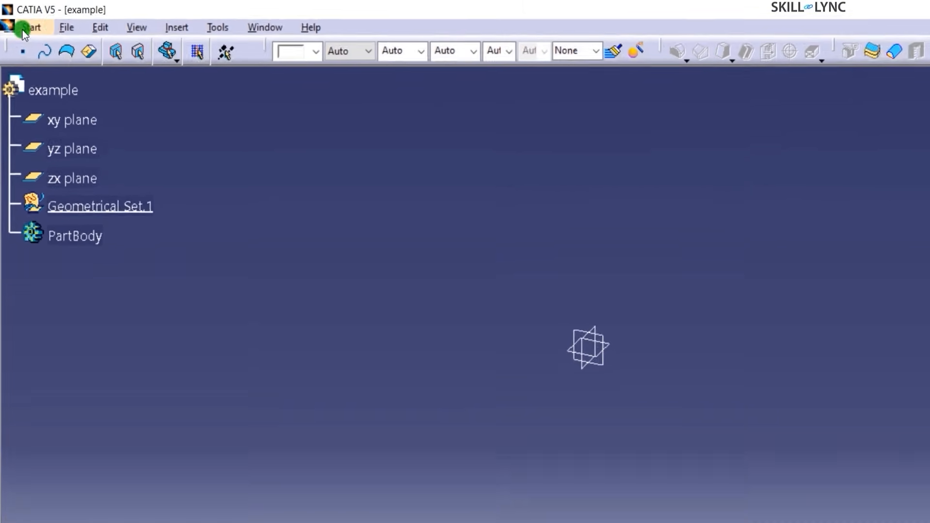
left_click(51, 21)
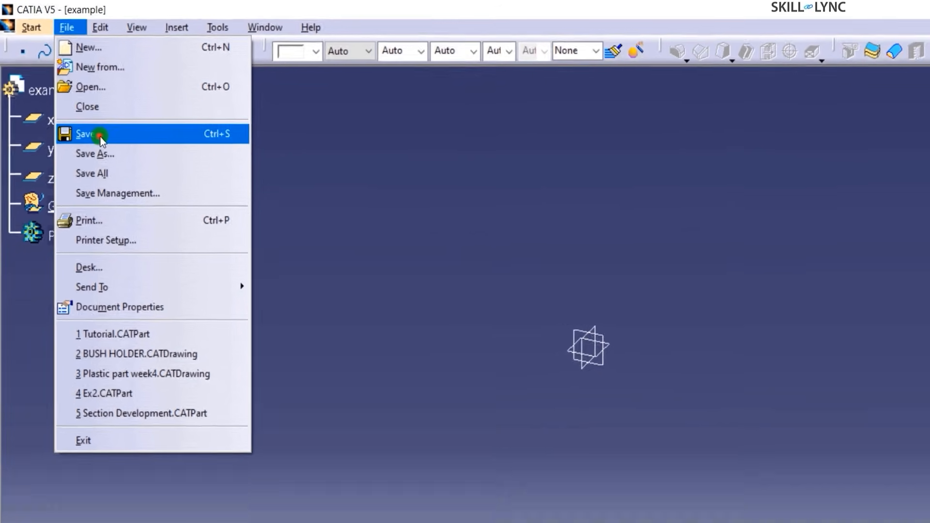
left_click(97, 148)
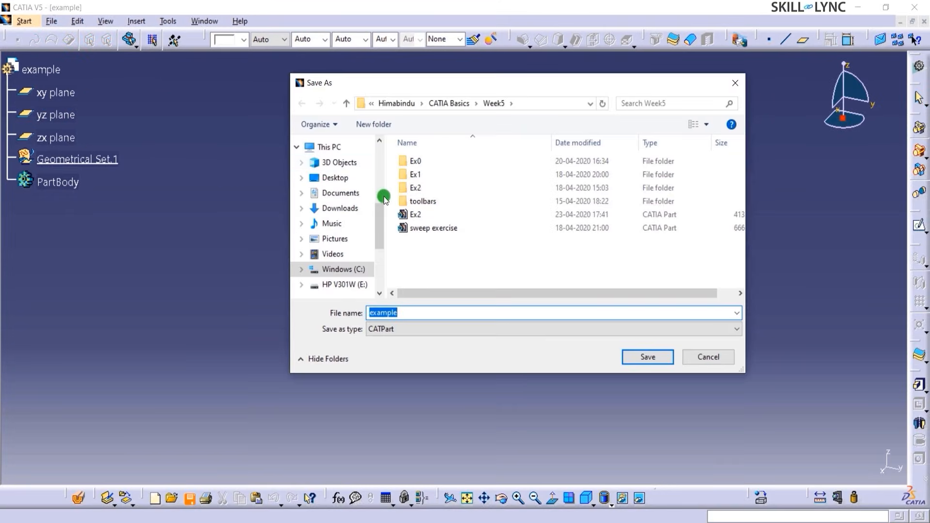
left_click(379, 226)
left_click(345, 165)
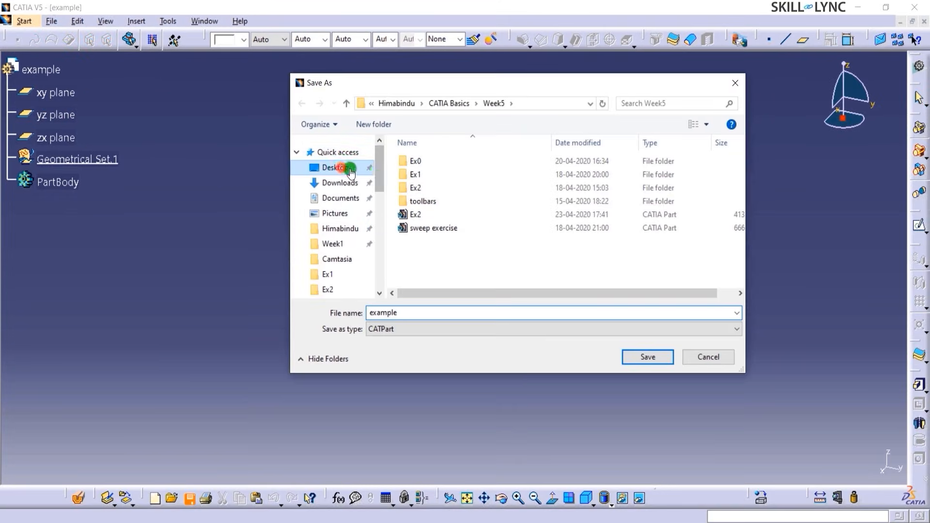
left_click(436, 312)
left_click(656, 360)
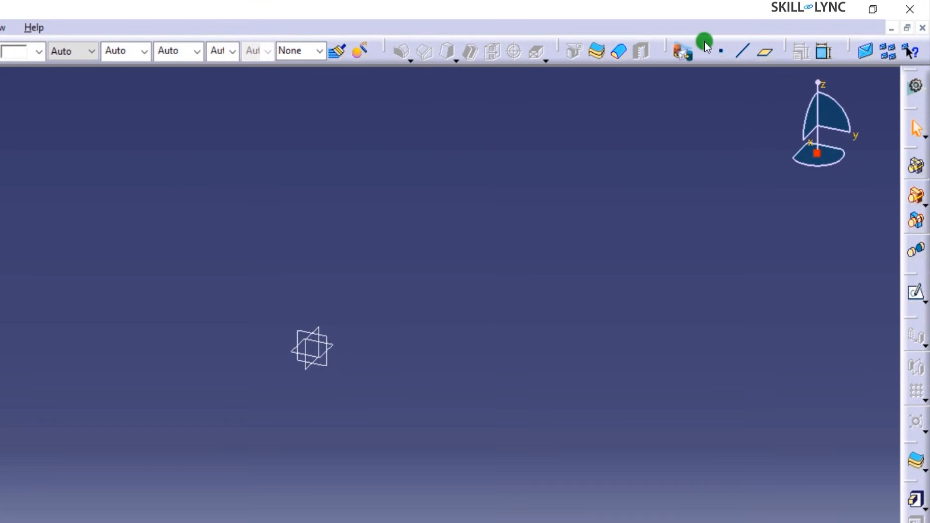
- Float the Reference Elements toolbar and create Point.1 at X, Y, Z = 0mm
left_click_drag(705, 44, 551, 144)
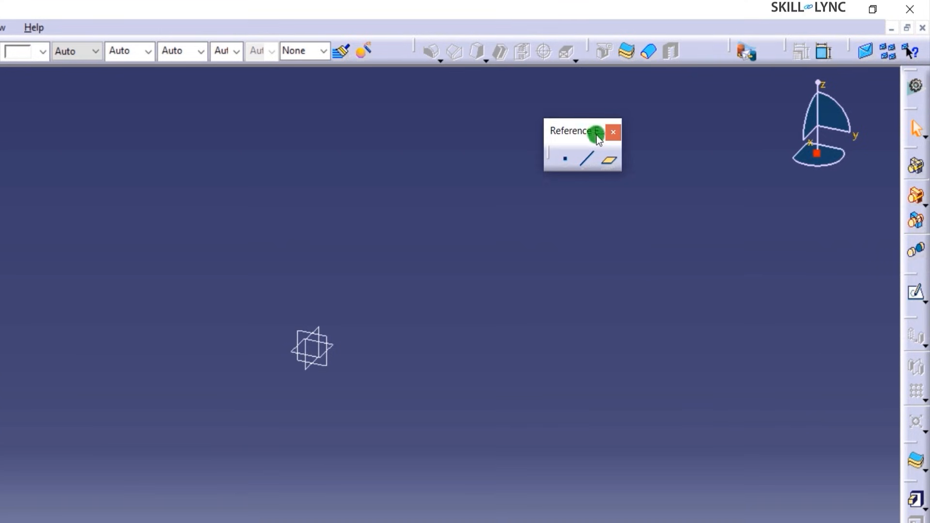
left_click(565, 162)
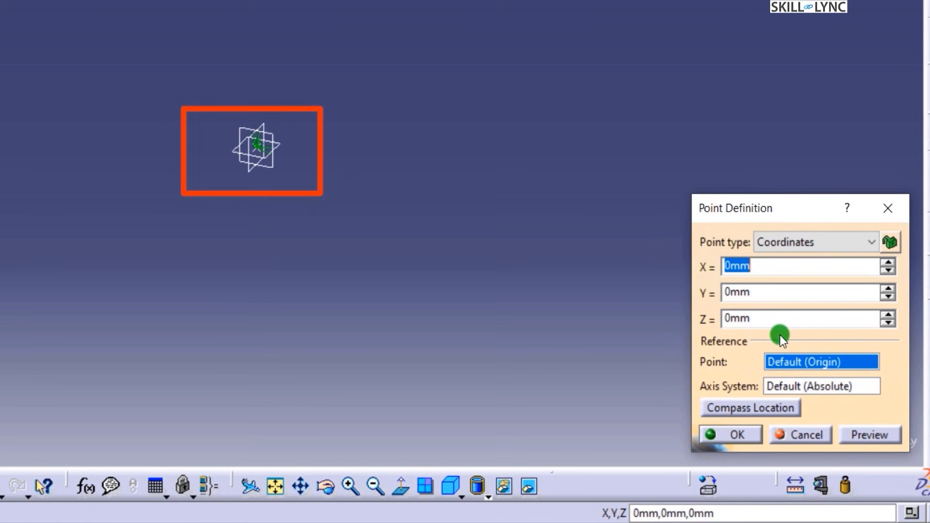
left_click(745, 436)
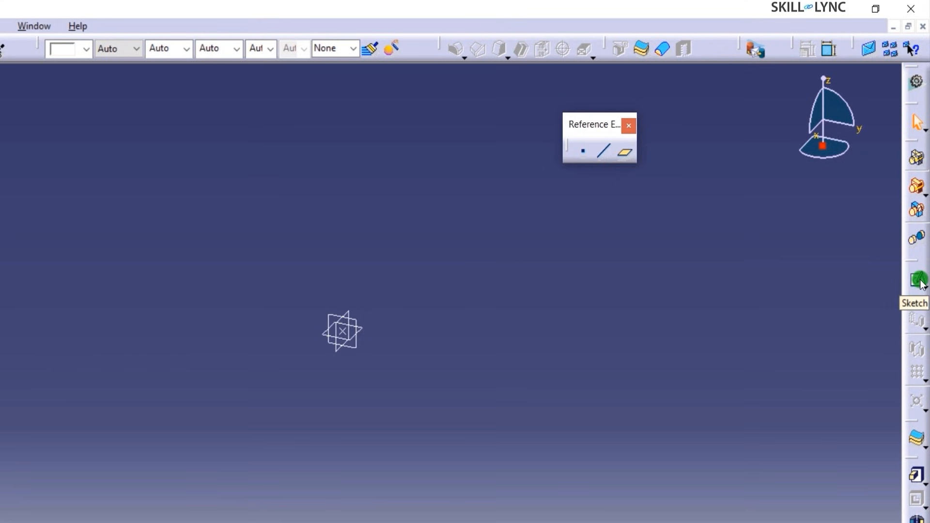
- Start a positioned sketch with planar support type Positioned, ready to pick its reference
left_click(922, 290)
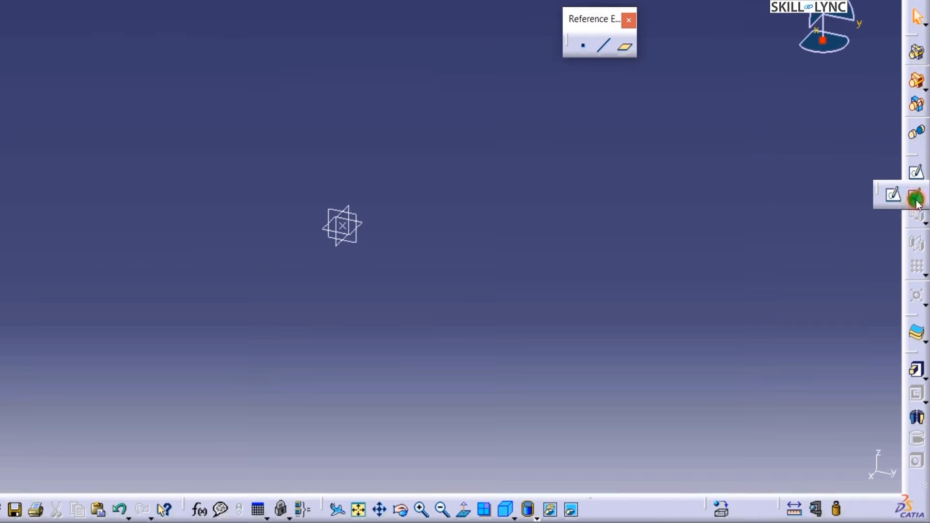
left_click(915, 305)
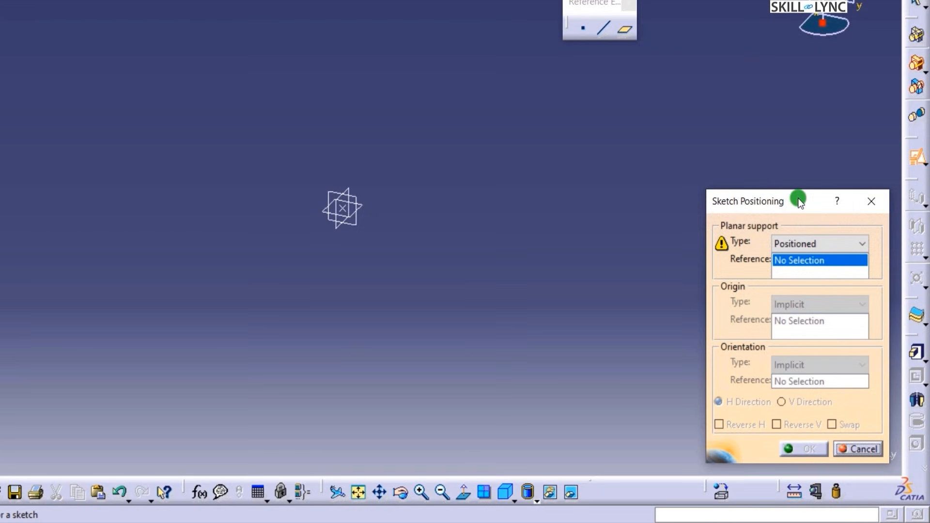
left_click(866, 247)
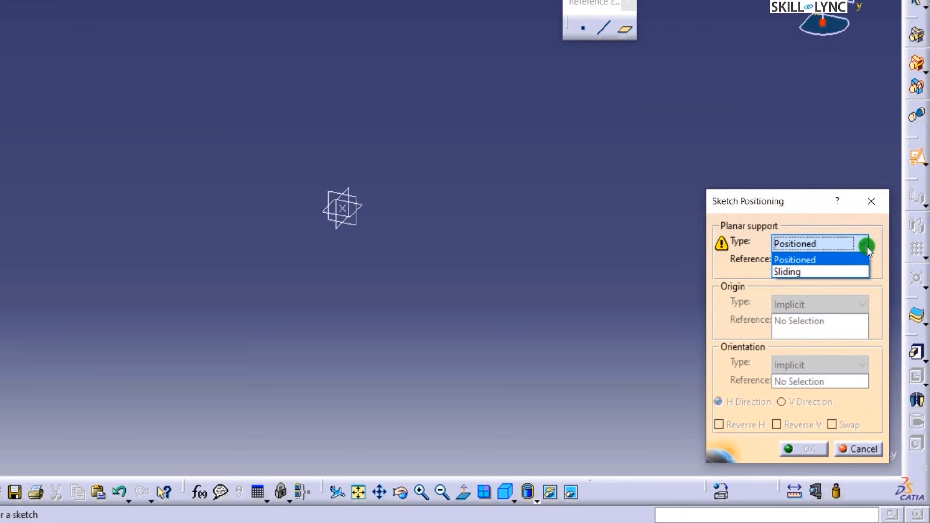
left_click(826, 272)
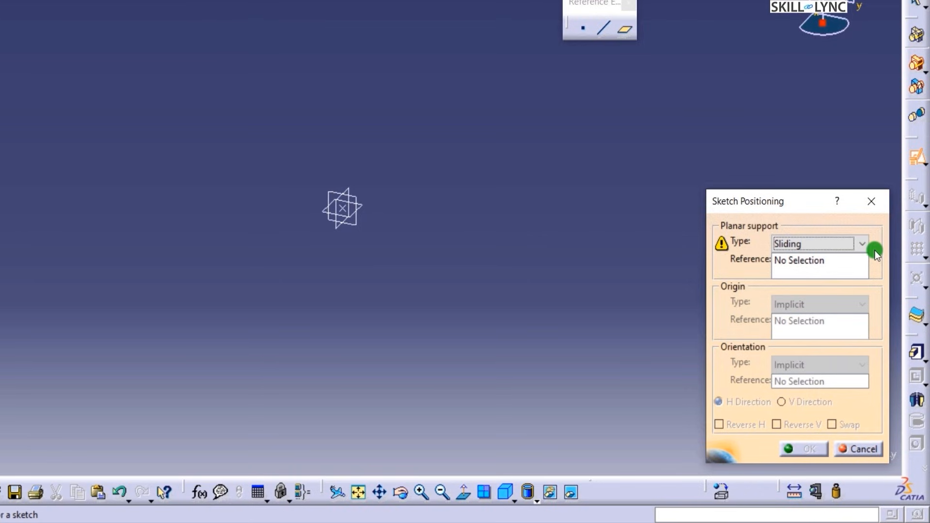
left_click(861, 245)
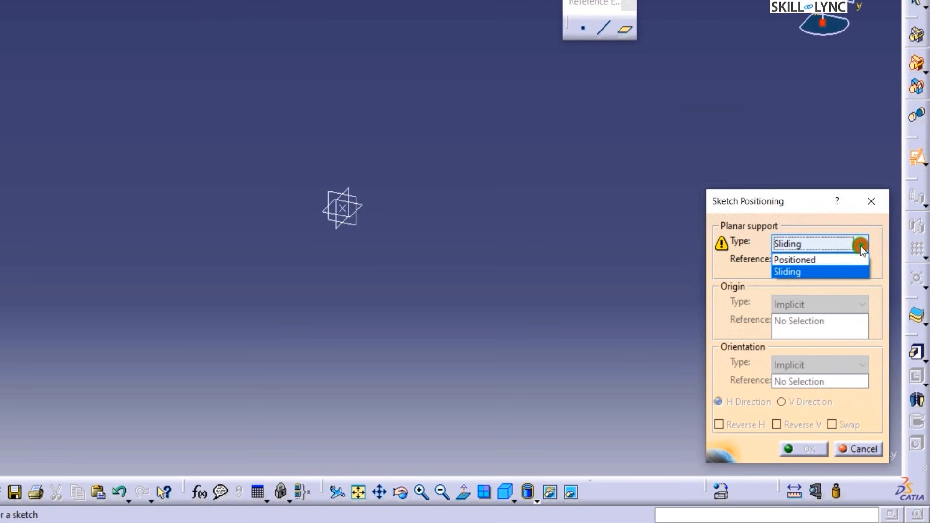
left_click(837, 258)
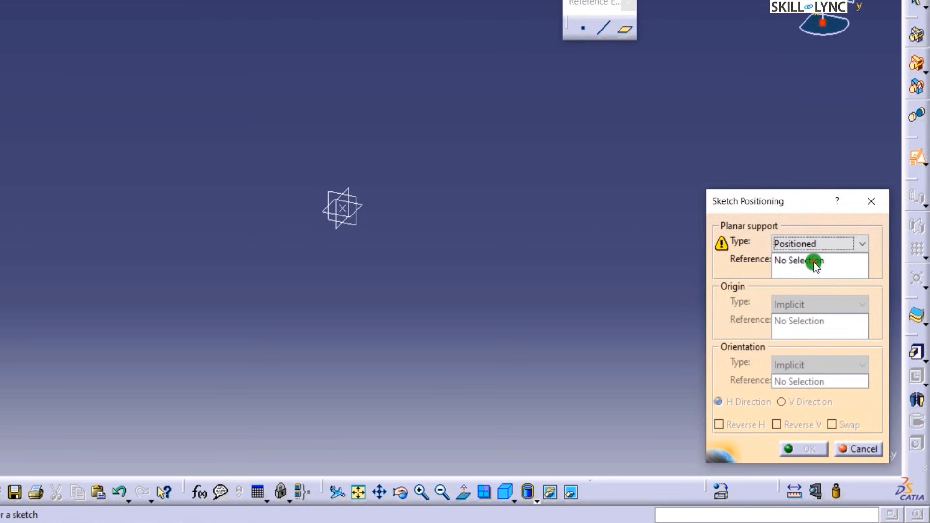
left_click(815, 262)
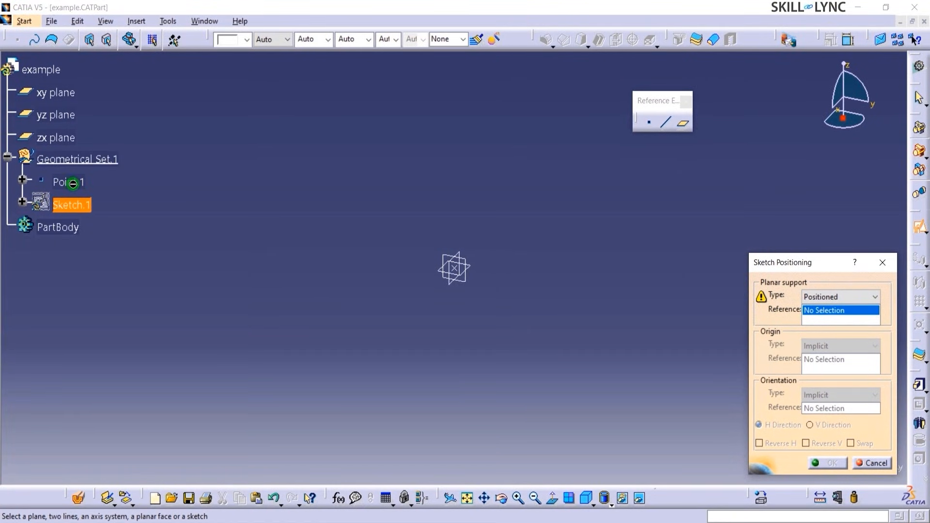
- Use the xy plane as the sketch reference, with origin type Projection point on Point.1
left_click(38, 93)
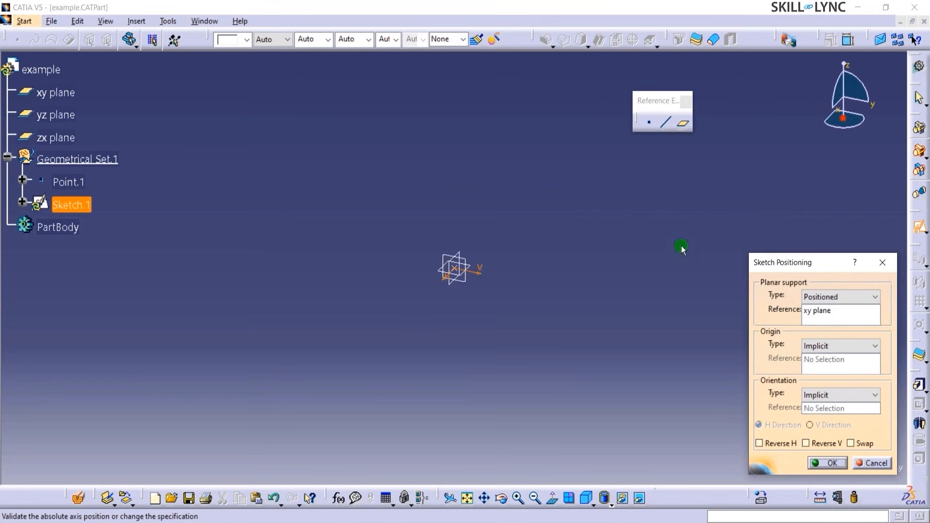
left_click(847, 344)
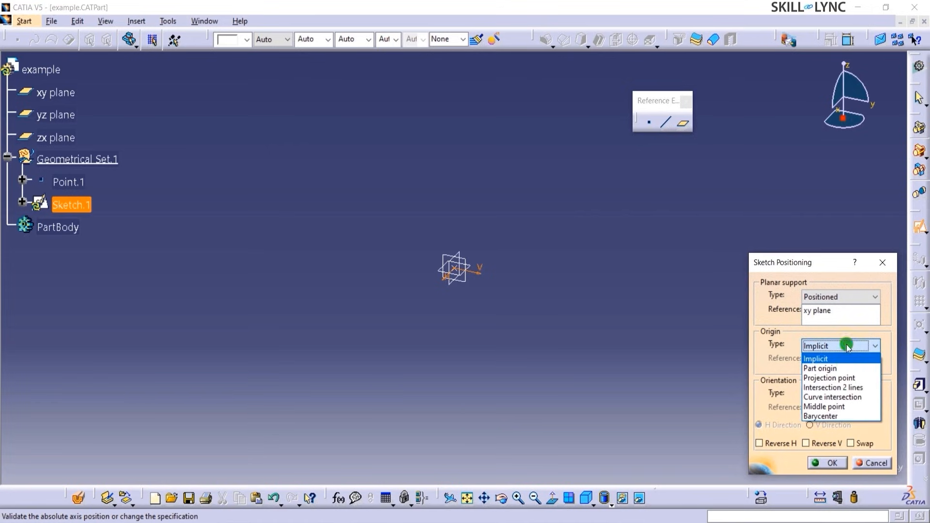
left_click(839, 377)
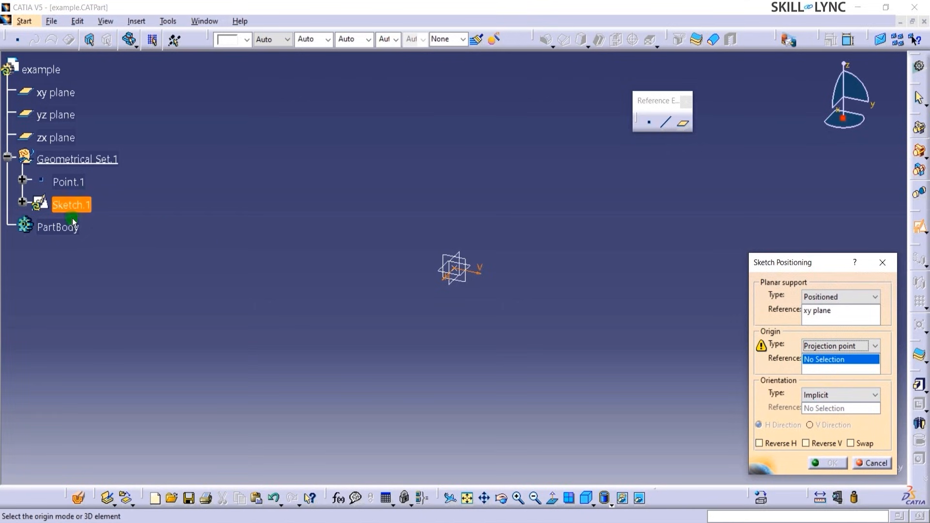
left_click(68, 182)
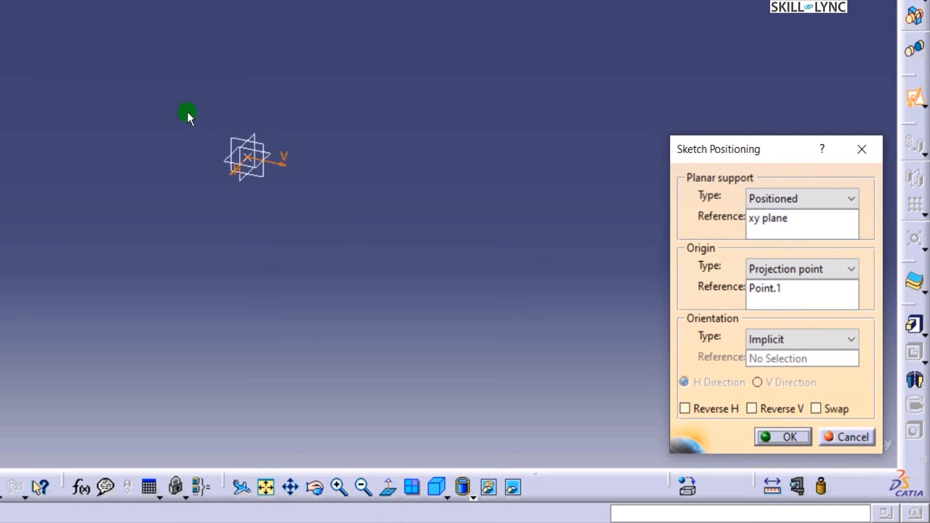
- Keep Implicit orientation, enable Reverse H and Swap, and confirm the sketch positioning
left_click(764, 338)
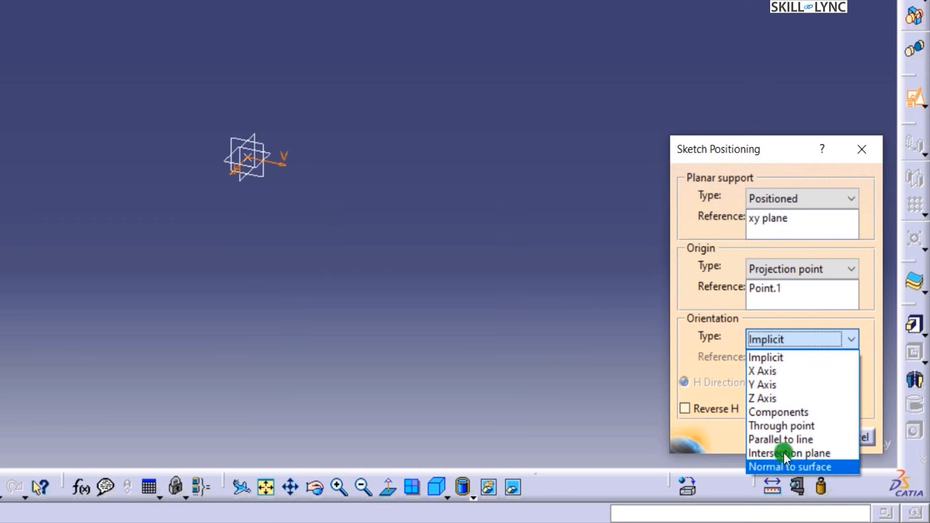
left_click(780, 343)
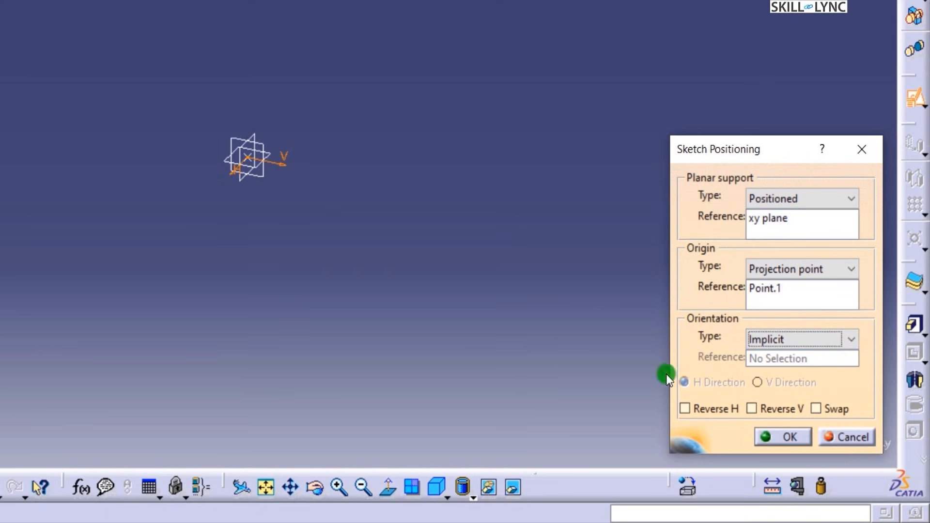
left_click(707, 410)
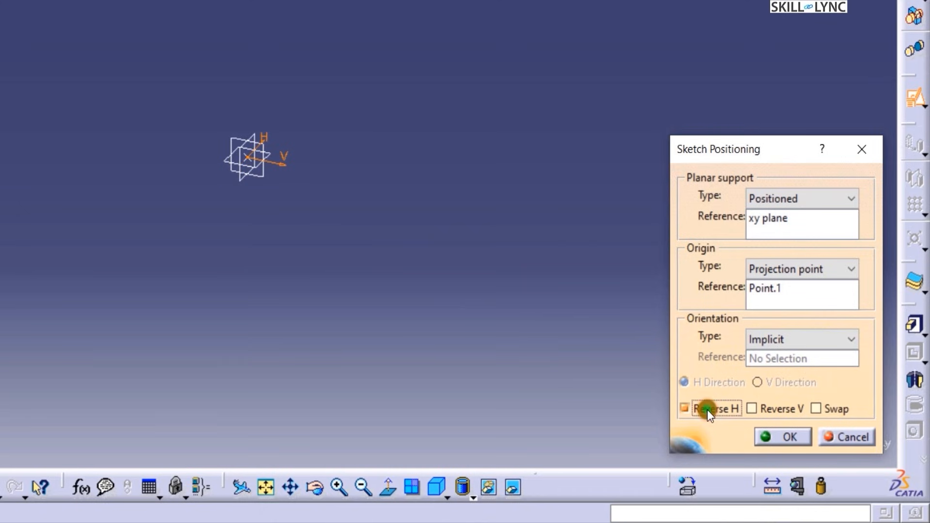
left_click(830, 412)
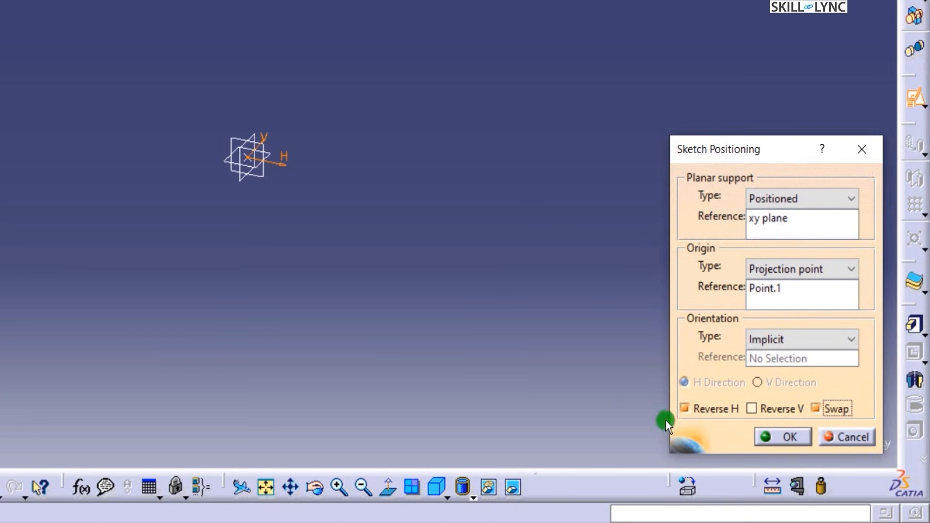
left_click(759, 435)
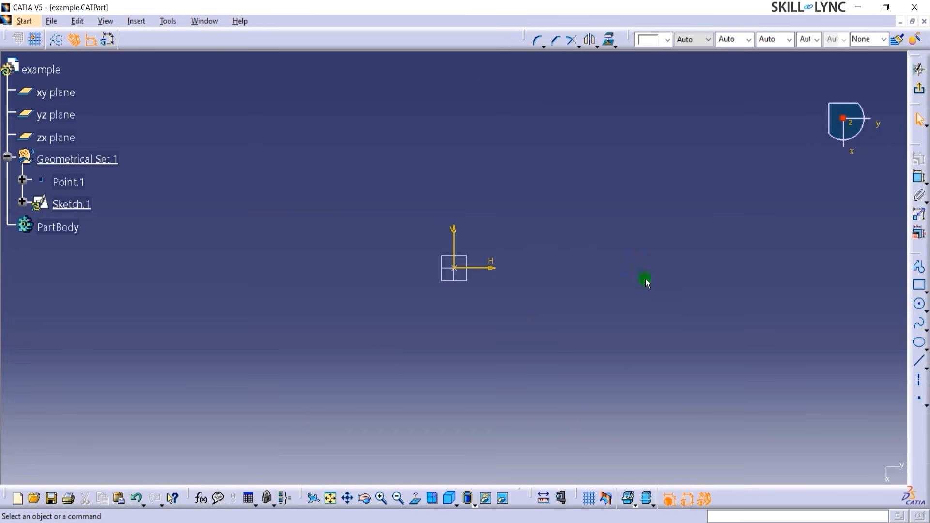
- Draw a line from the sketch origin up and to the right, then orbit the view
left_click(919, 361)
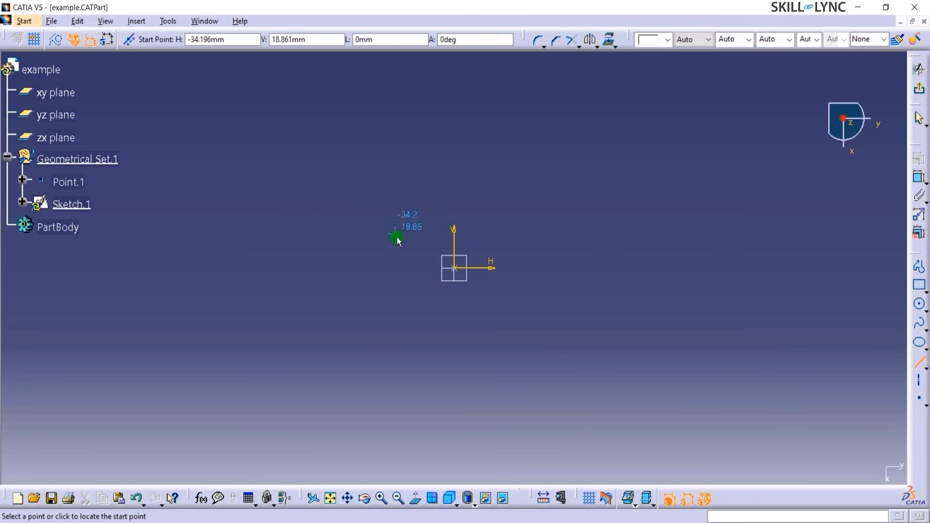
left_click(455, 270)
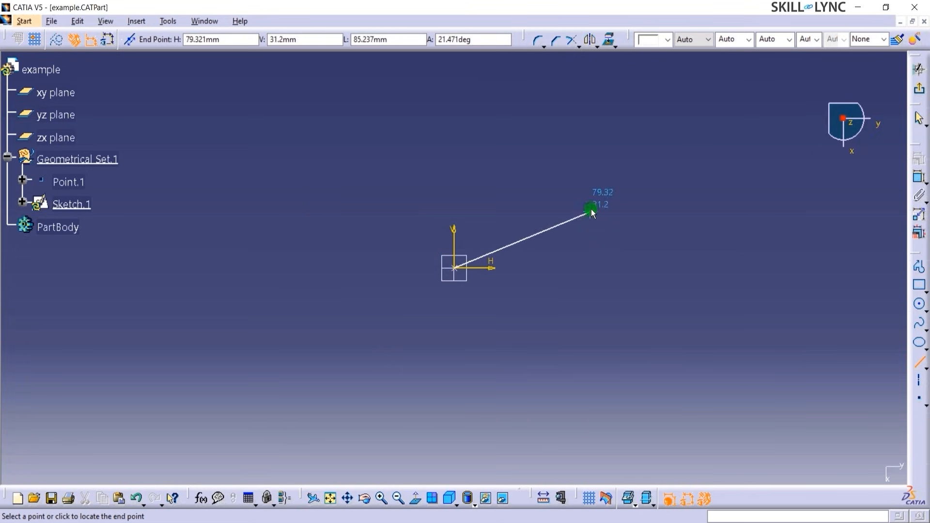
left_click(583, 198)
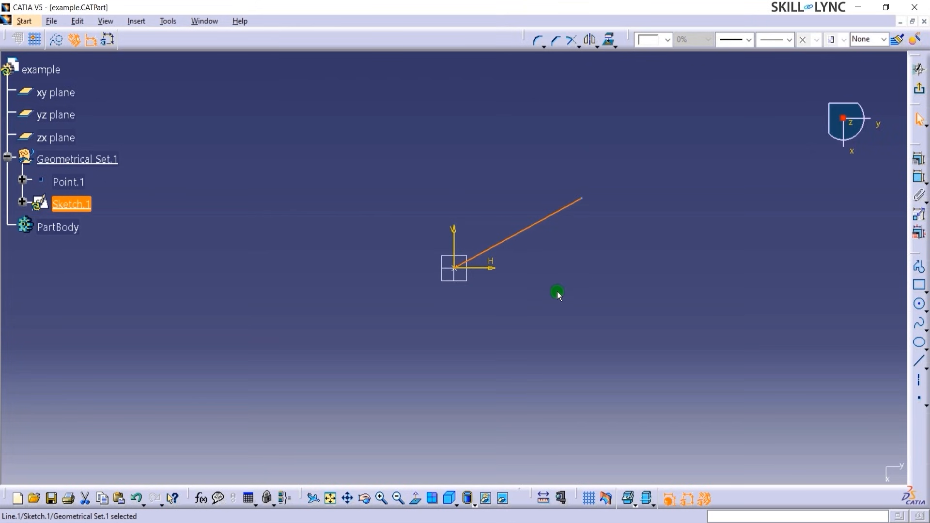
mouse_move(556, 264)
middle_mouse_down()
mouse_move(482, 202)
mouse_move(363, 146)
mouse_move(315, 211)
mouse_move(359, 314)
mouse_move(453, 363)
mouse_move(508, 347)
mouse_move(440, 339)
mouse_move(373, 216)
mouse_move(423, 174)
mouse_move(509, 231)
mouse_move(515, 339)
mouse_move(507, 347)
mouse_move(519, 325)
mouse_move(518, 297)
mouse_move(509, 371)
mouse_move(532, 212)
mouse_move(539, 353)
mouse_move(547, 246)
middle_mouse_up()
scroll(545, 282, "down", 2)
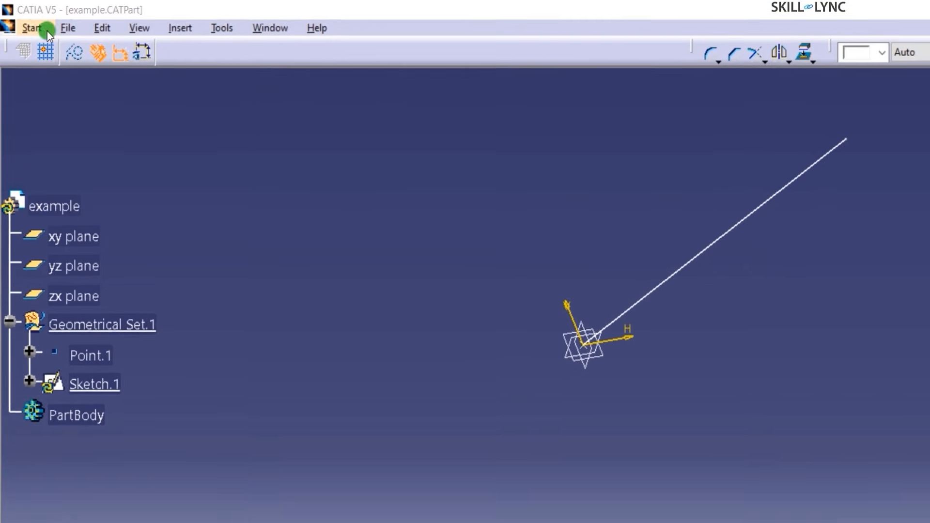
- In Tools > Customize, move Part Design and Sketcher into the Start menu Favorites
left_click(219, 29)
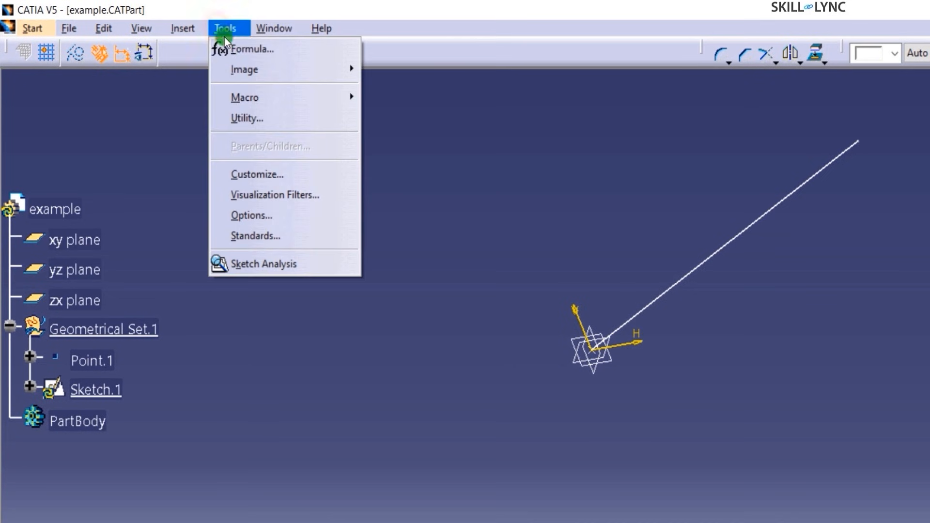
left_click(269, 175)
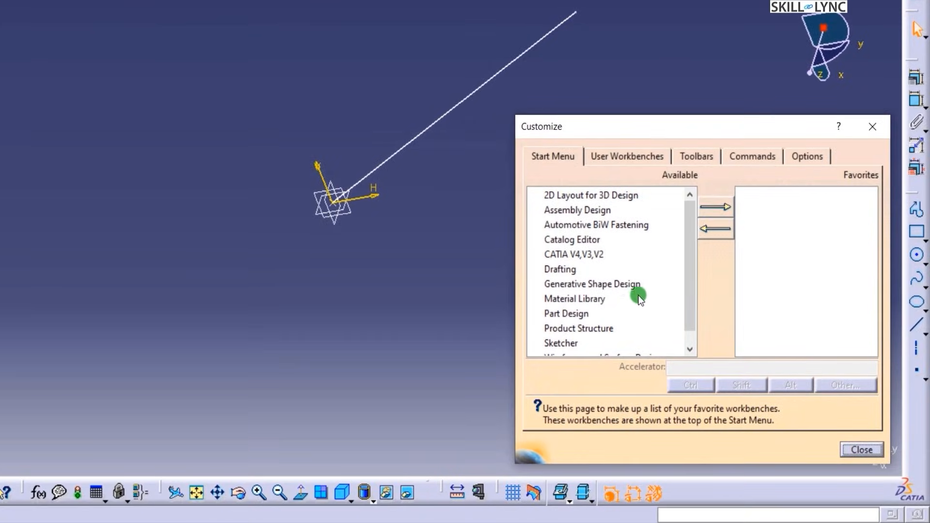
left_click(573, 314)
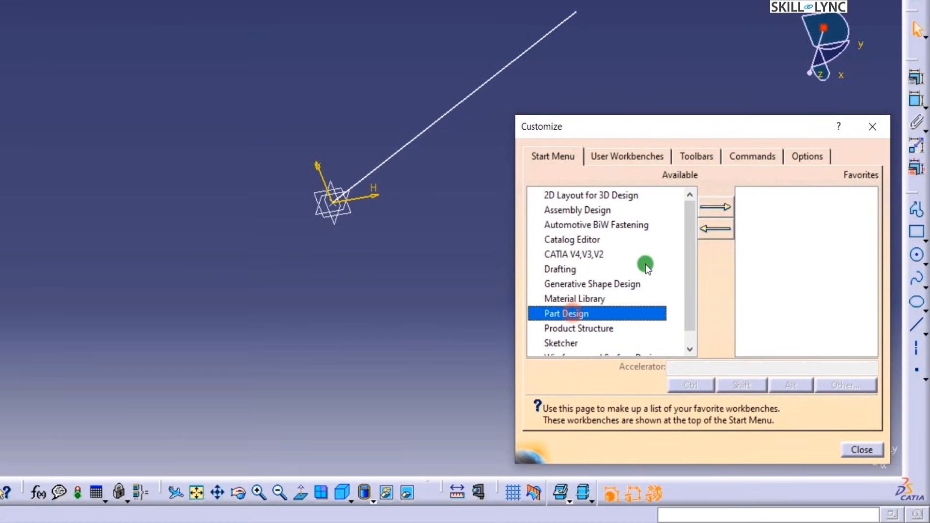
left_click(703, 208)
left_click(594, 343)
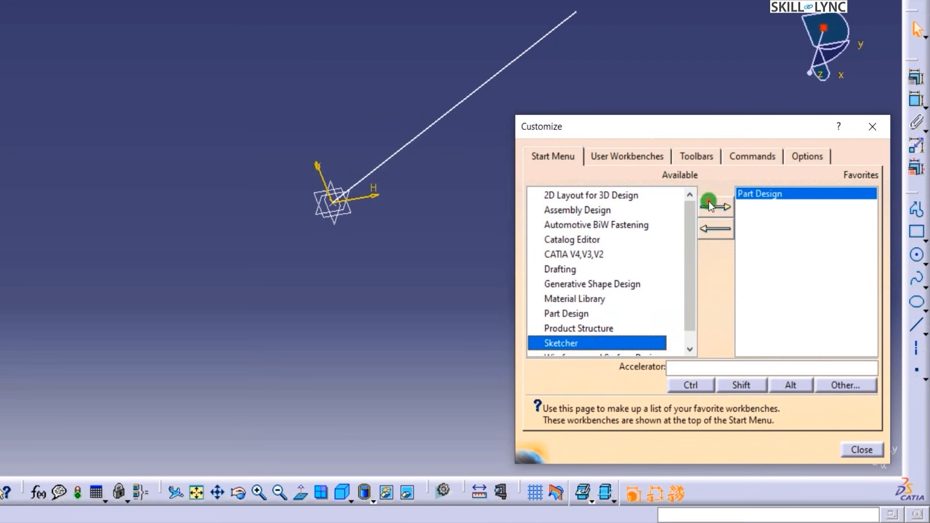
left_click(708, 207)
left_click(862, 450)
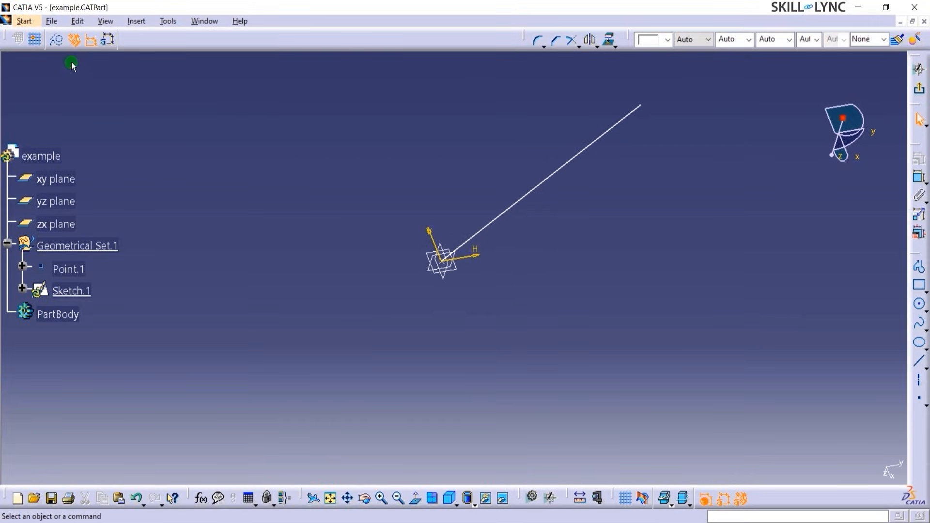
left_click(37, 25)
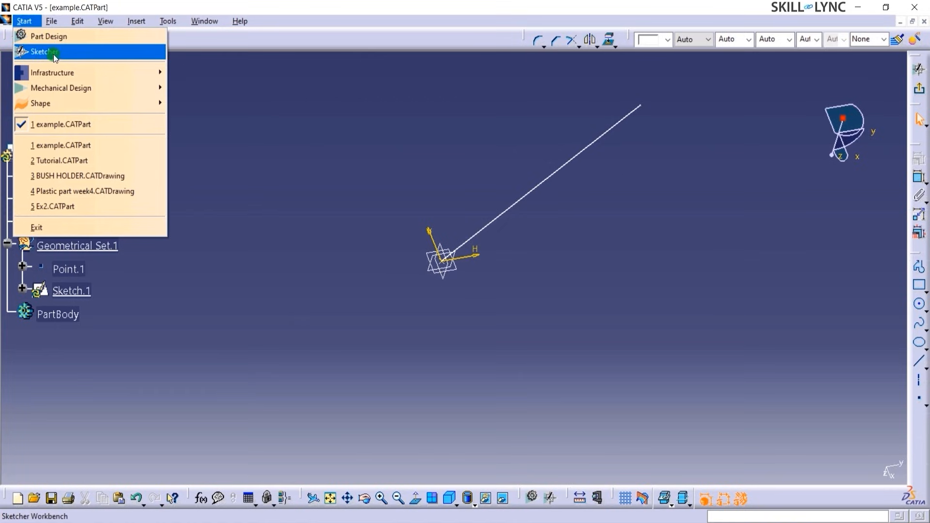
left_click(681, 207)
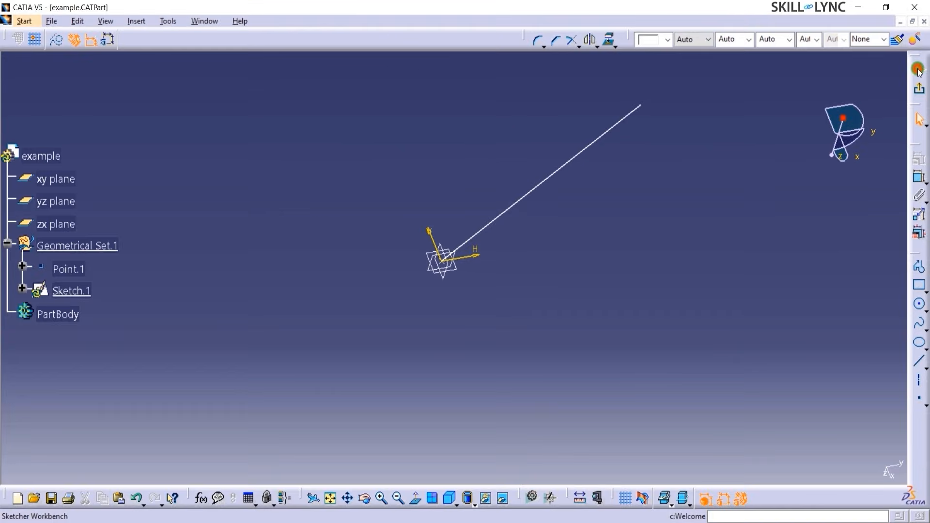
left_click(913, 87)
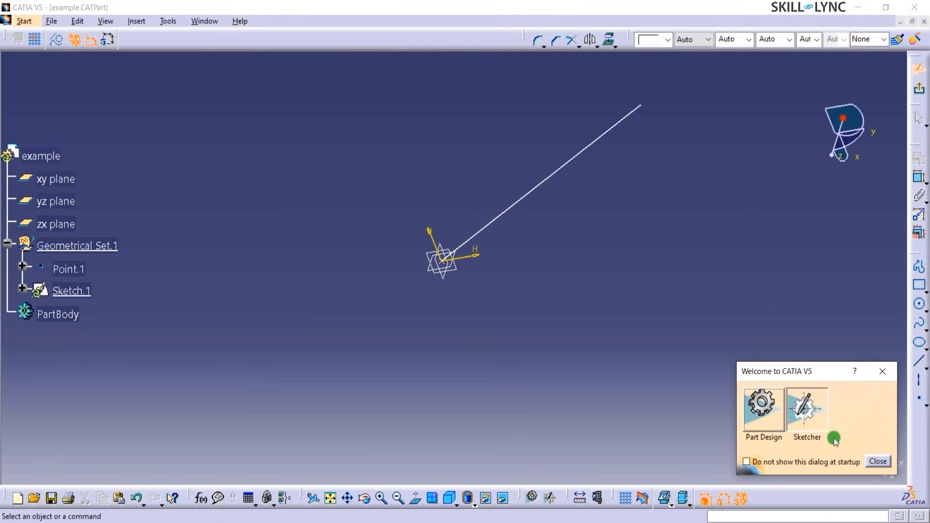
left_click(876, 462)
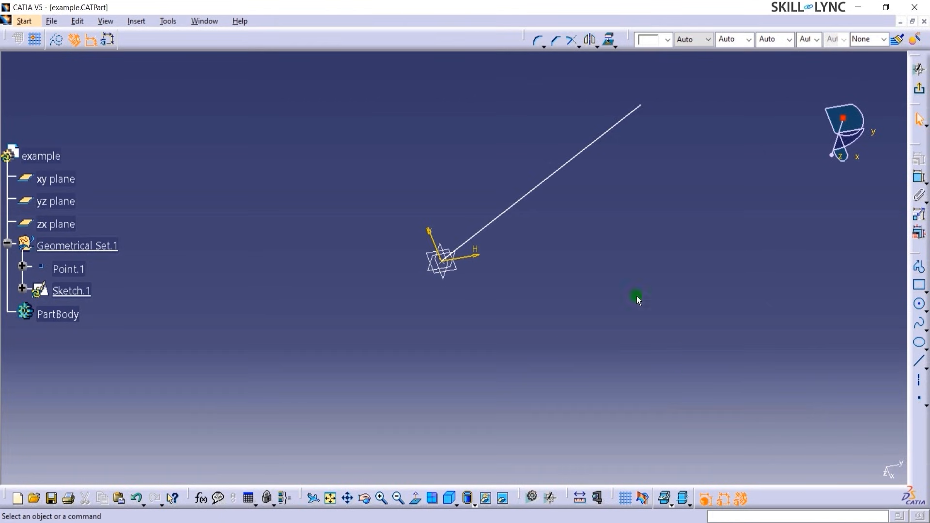
left_click(163, 28)
left_click(197, 145)
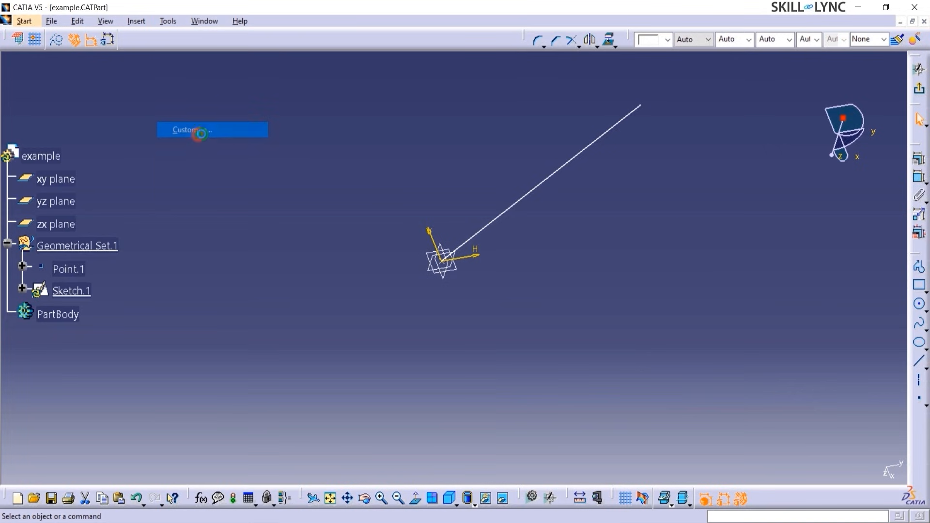
left_click(681, 222)
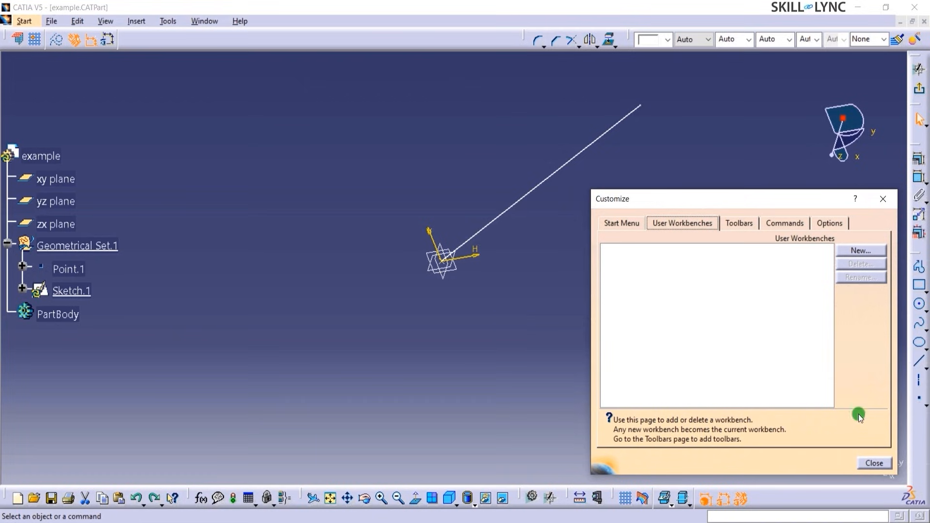
left_click(874, 463)
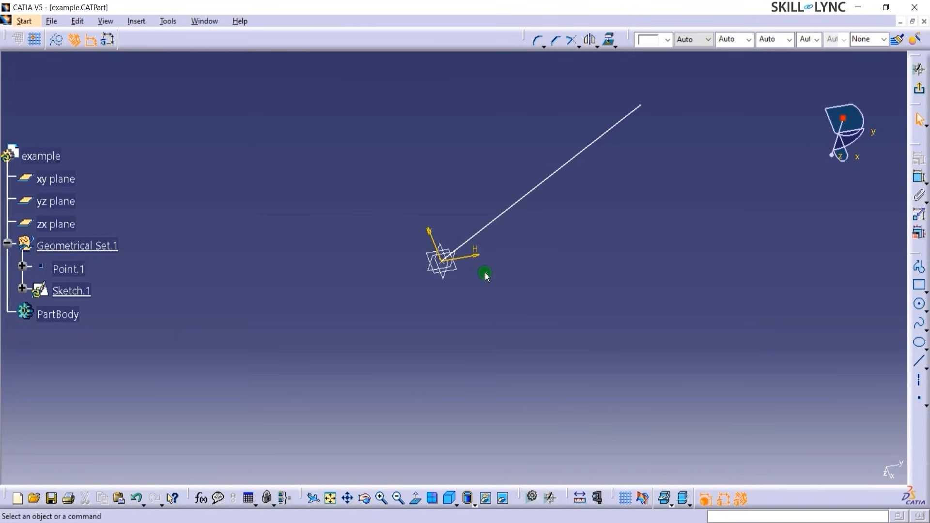
- Browse the Start menu's Mechanical Design and Shape workbenches using the arrow keys
left_click(24, 21)
mouse_move(53, 90)
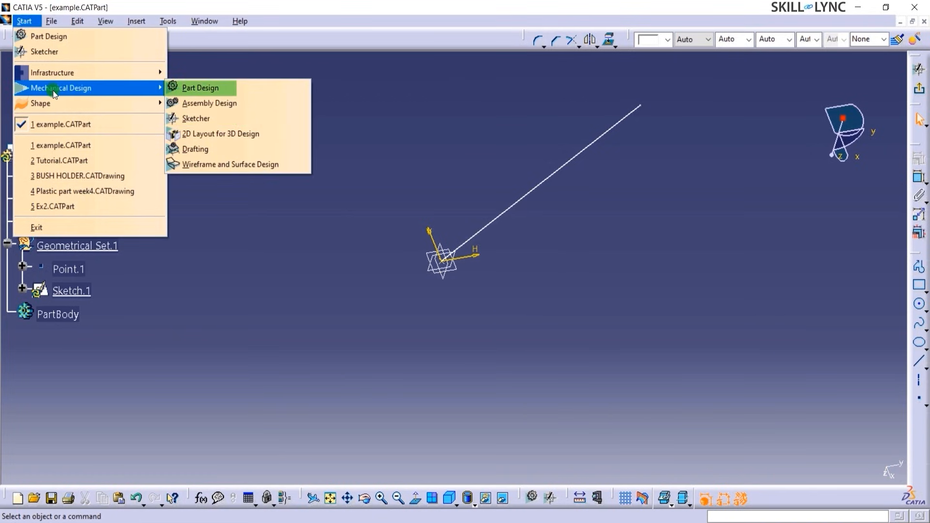
key("Down")
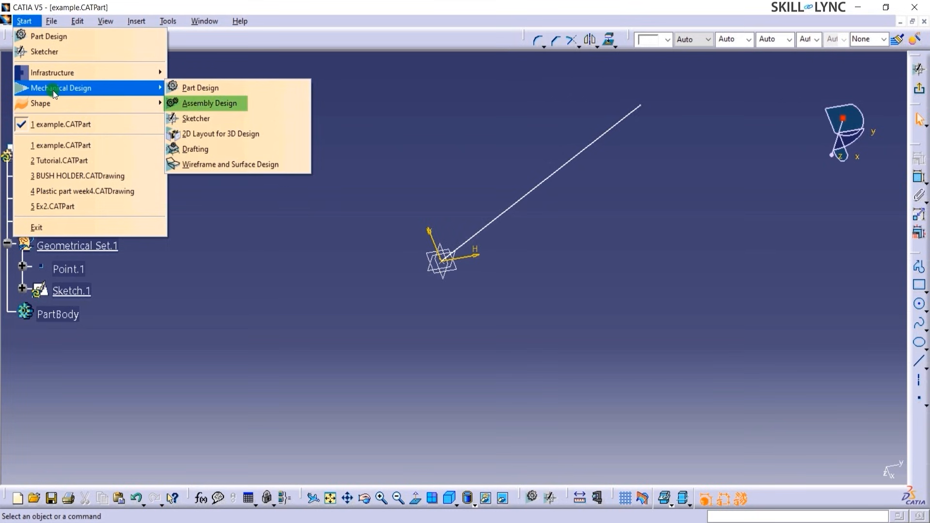
key("Down")
key("Down")
key("Down")
key("Down")
key("Up")
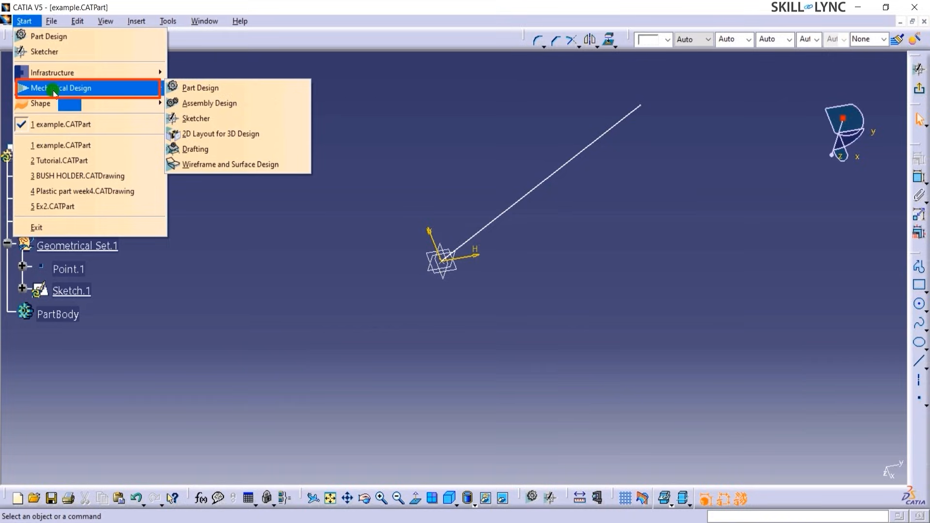
mouse_move(67, 106)
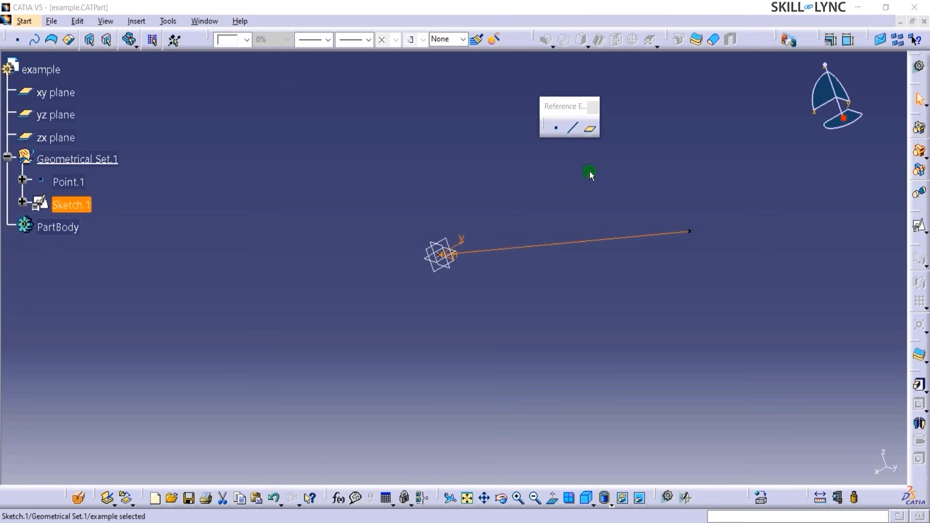
- Reopen Sketch.1 in the Sketcher and float the Profile toolbar over the canvas
double_click(72, 204)
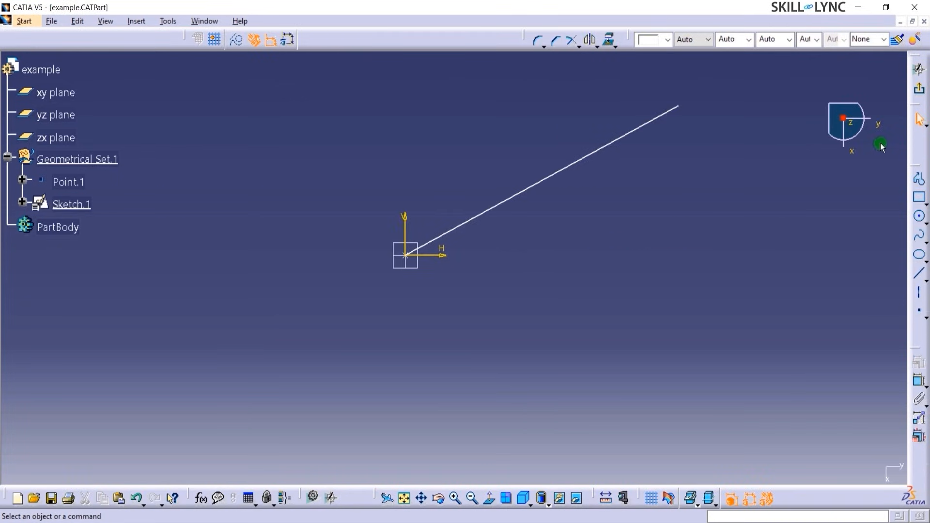
mouse_move(917, 165)
left_mouse_down()
mouse_move(410, 32)
mouse_move(379, 39)
mouse_move(374, 152)
left_mouse_up()
left_click_drag(353, 187, 354, 189)
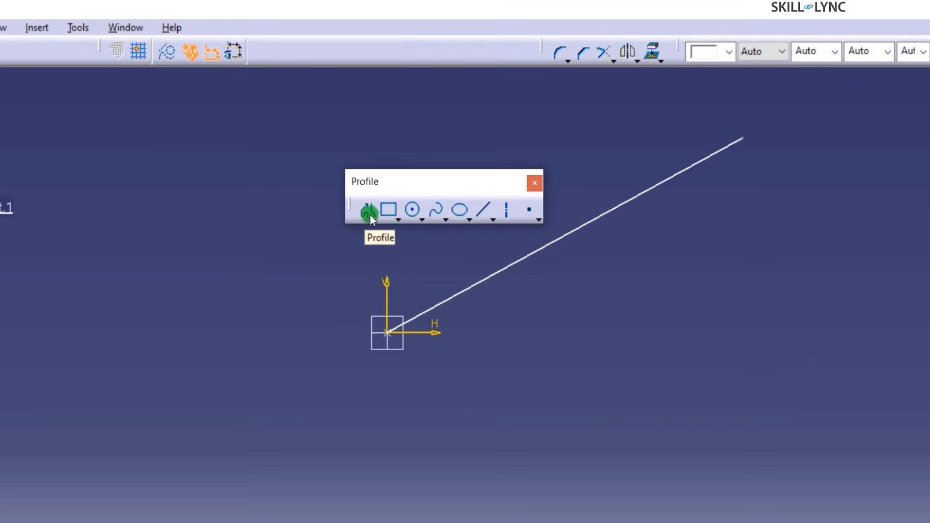
- Preview the Rectangle flyout's shapes, then float the Sketch tools toolbar onto the canvas
left_click(398, 219)
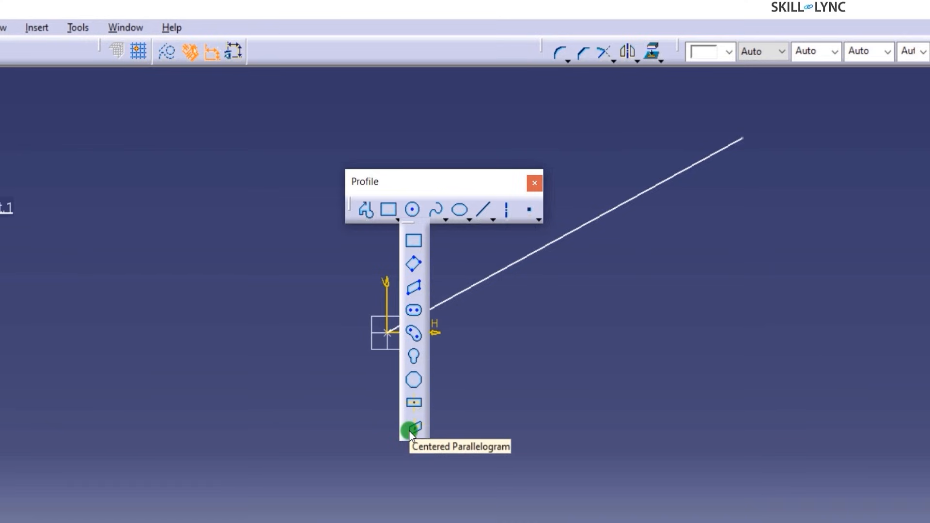
mouse_move(100, 48)
left_mouse_down()
mouse_move(156, 177)
mouse_move(173, 181)
left_mouse_up()
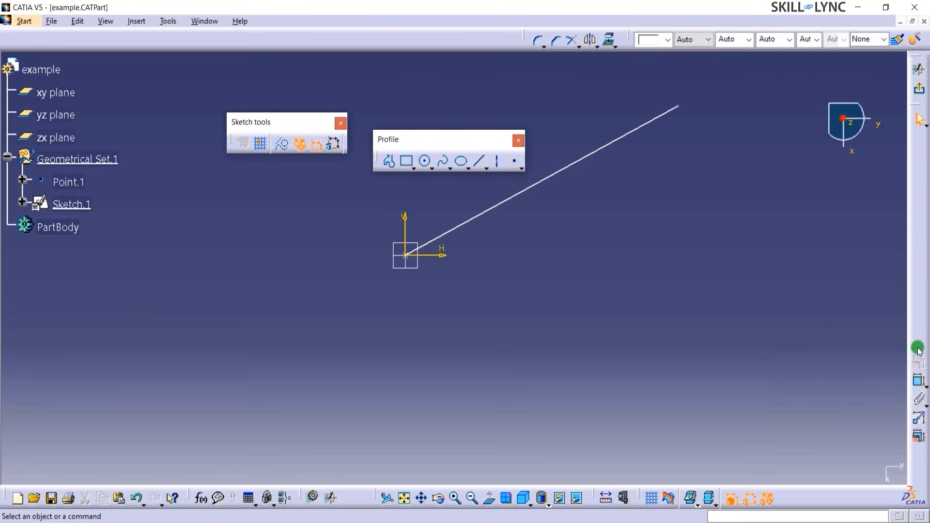
- Float the Constraint toolbar over the canvas and show its additional constraint options
left_click_drag(917, 349, 526, 116)
left_click(561, 115)
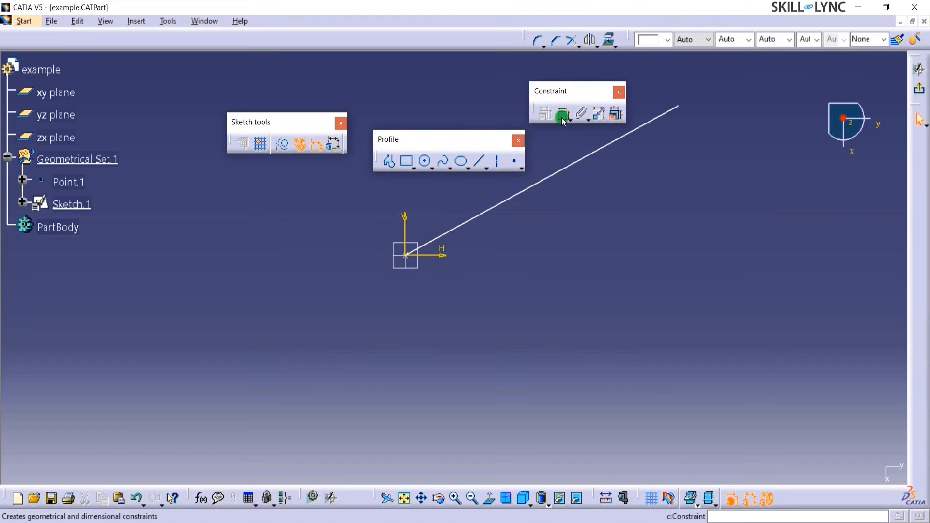
left_click(571, 121)
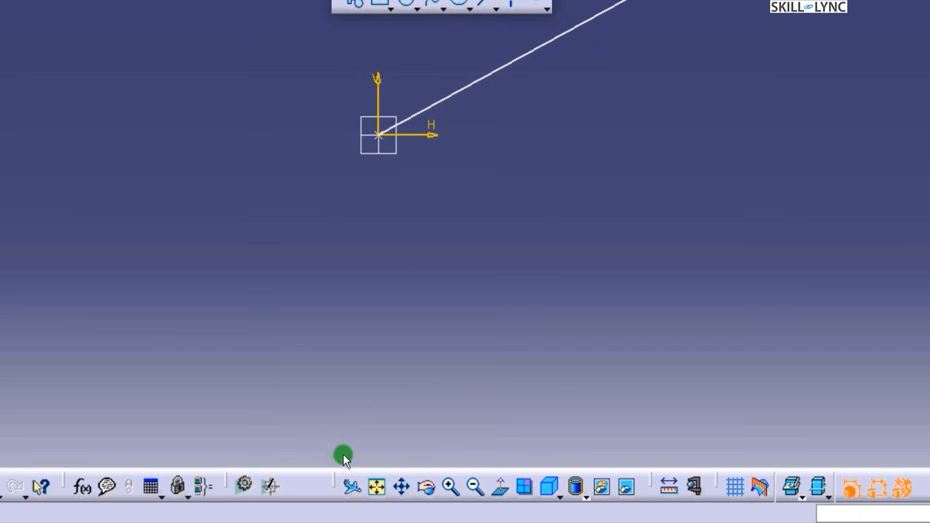
- Float the View toolbar on the canvas and inspect its render-style and view-direction flyouts
left_click_drag(335, 481, 296, 229)
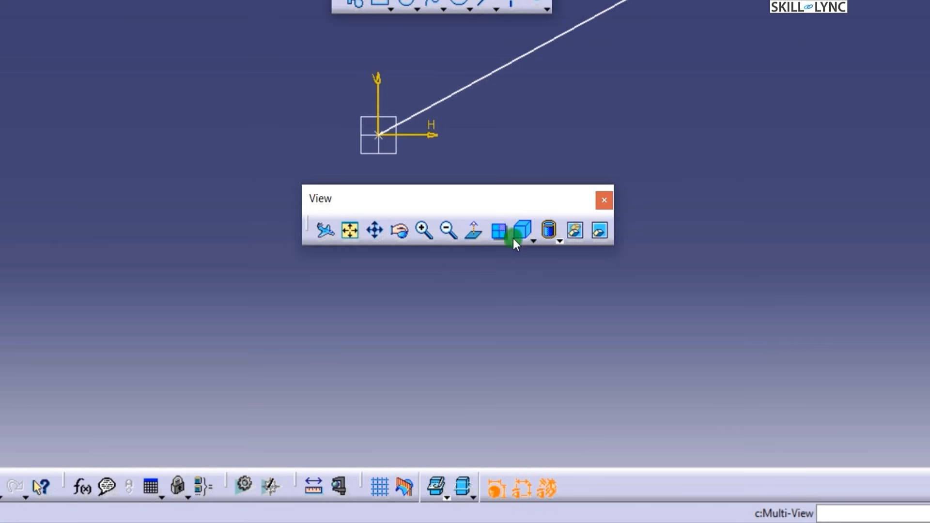
left_click(558, 238)
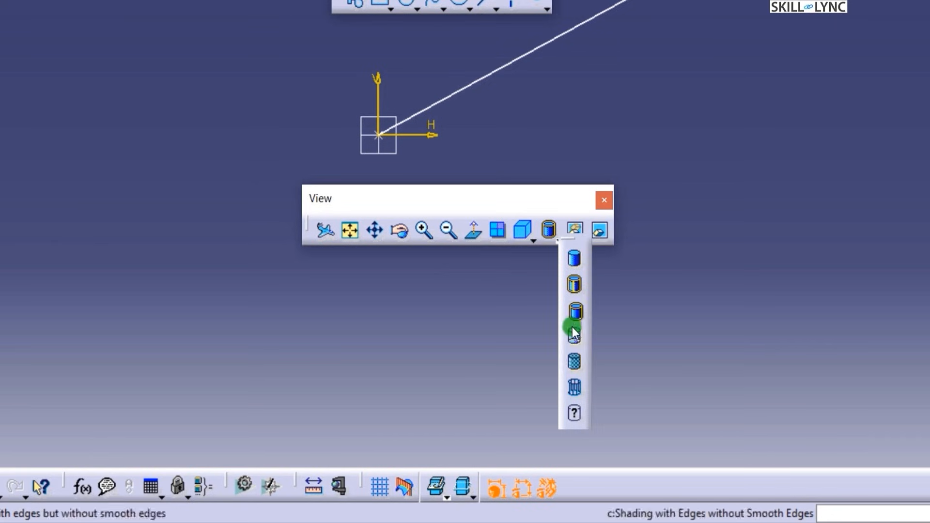
left_click(534, 240)
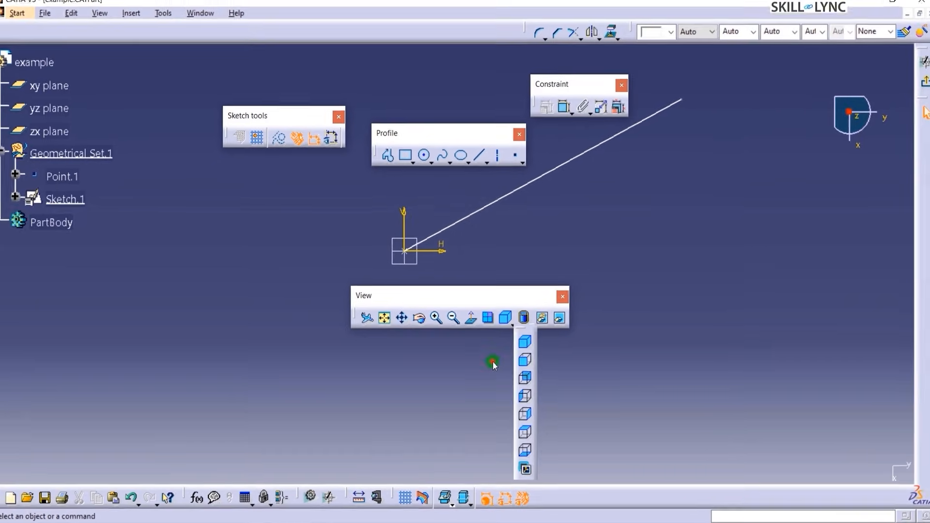
left_click(503, 286)
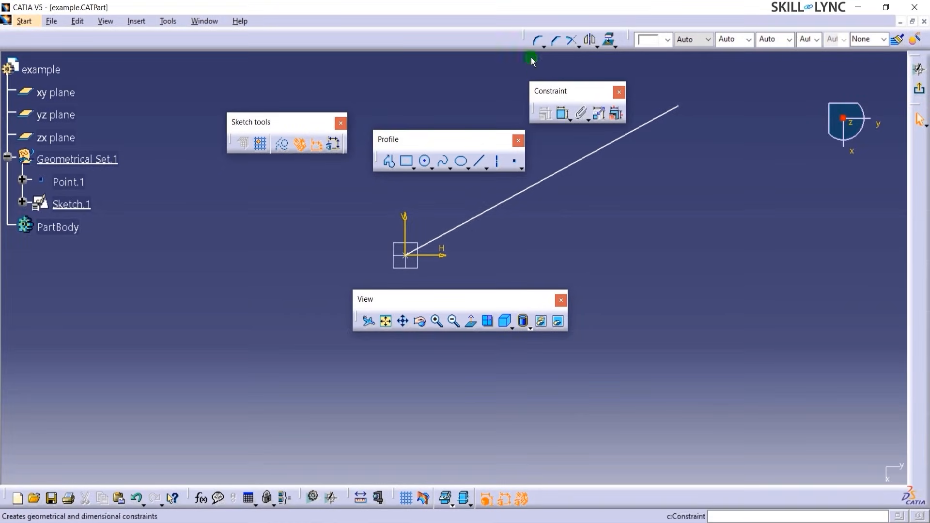
- Float the Operation toolbar on the canvas, inspect its Trim and transformation flyouts, and select Mirror
left_click_drag(524, 33, 590, 227)
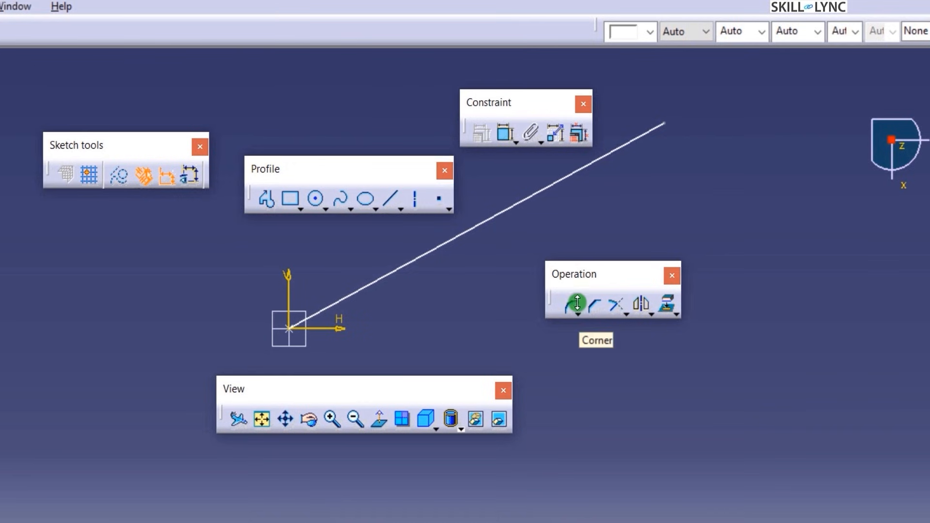
left_click(651, 310)
left_click(641, 306)
left_click(626, 312)
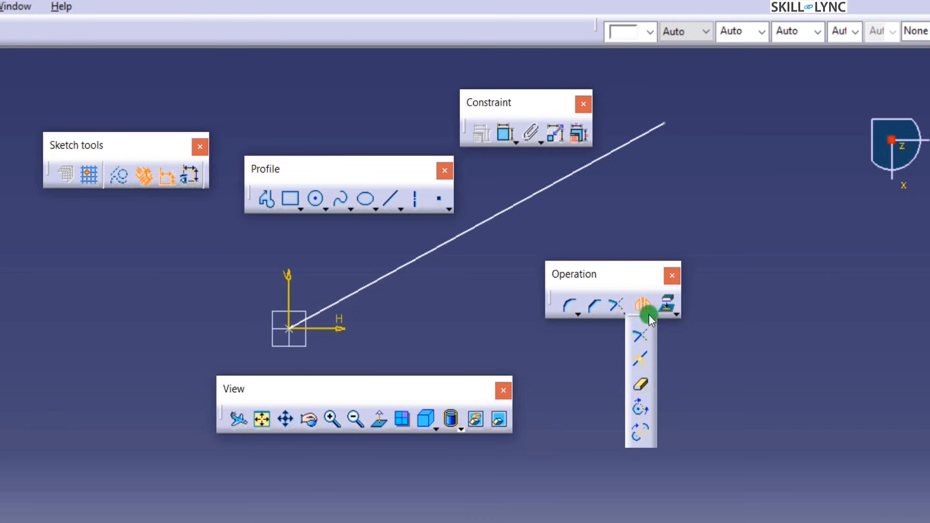
left_click(643, 303)
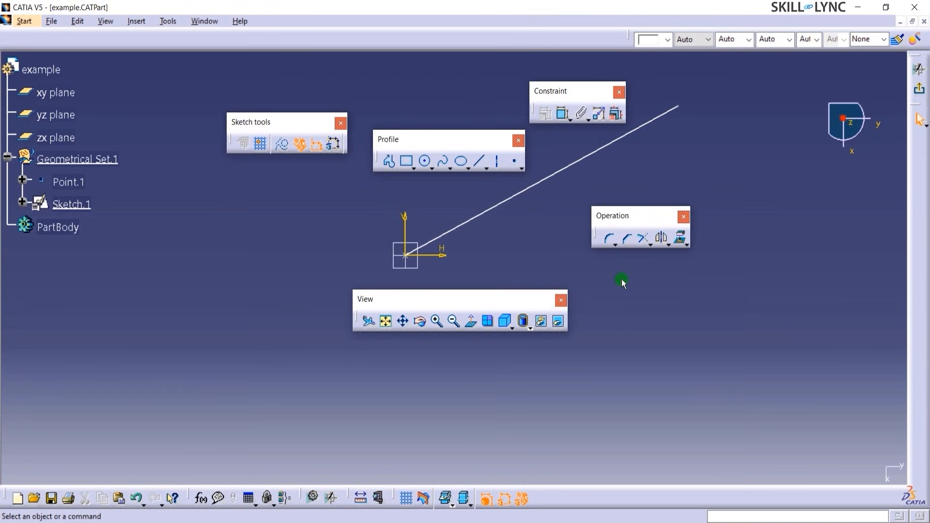
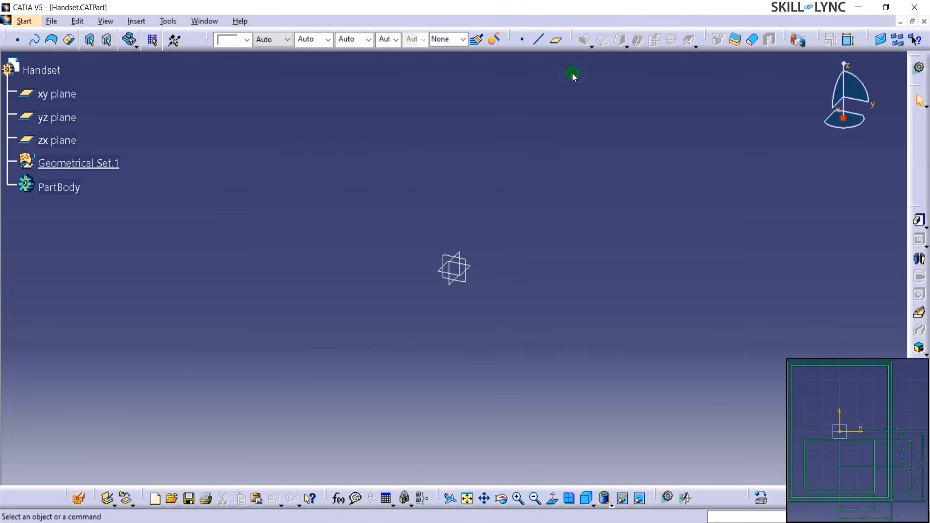
- Create Point.1 as a coordinates point at X, Y, Z = 0 mm
left_click(523, 39)
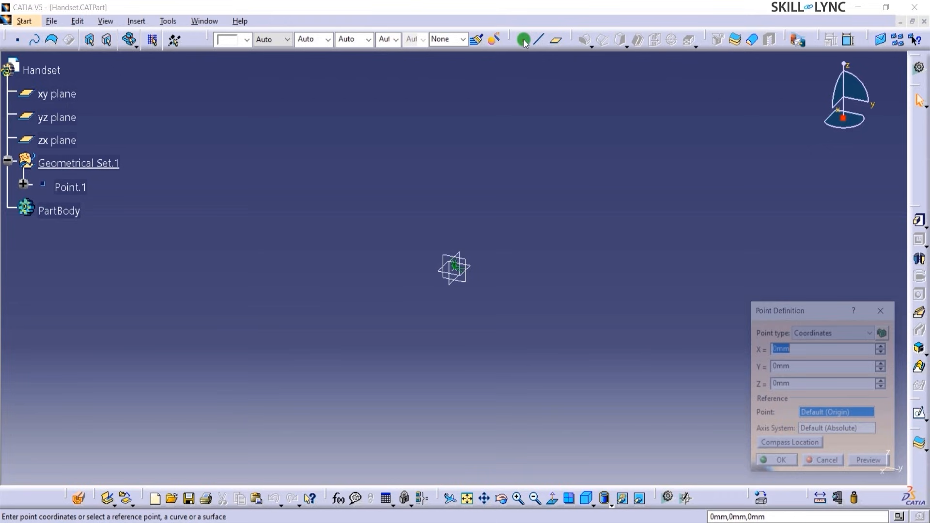
left_click(765, 459)
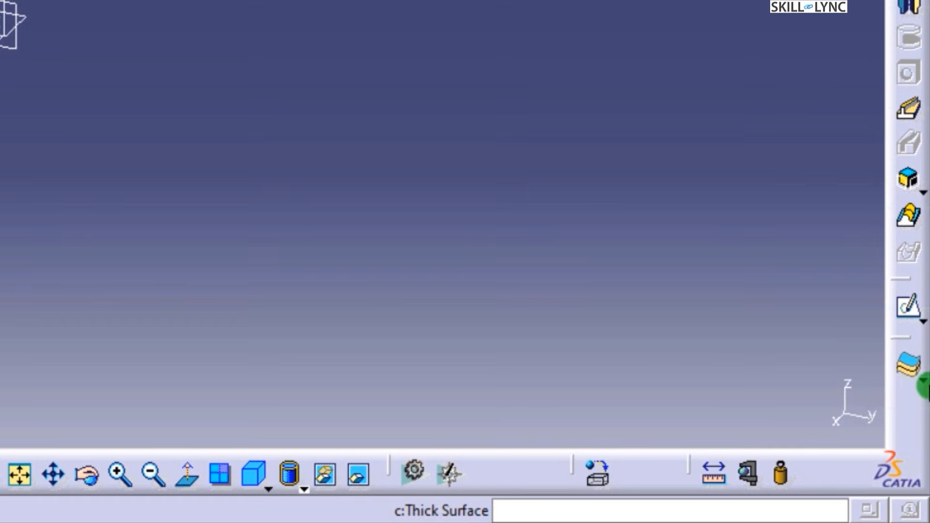
- Start a Positioned Sketch with the xy plane as its support
left_click(920, 314)
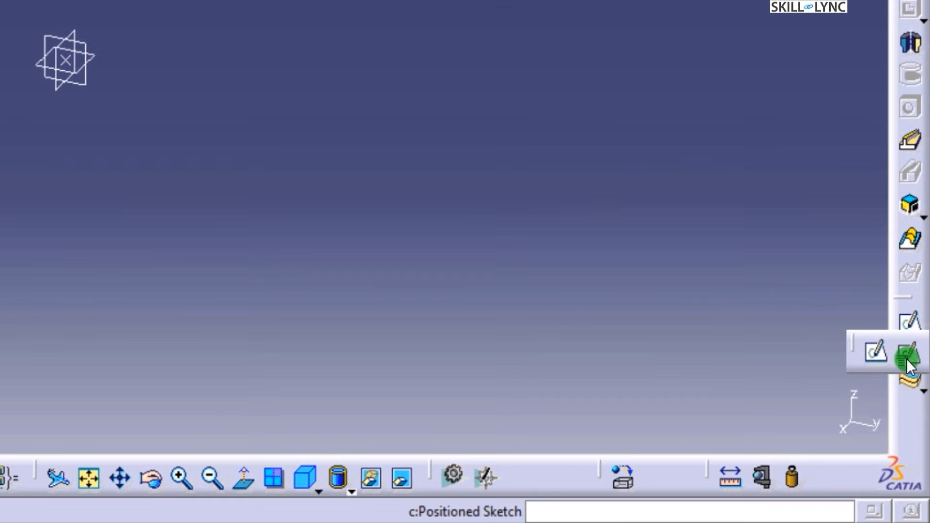
left_click(905, 346)
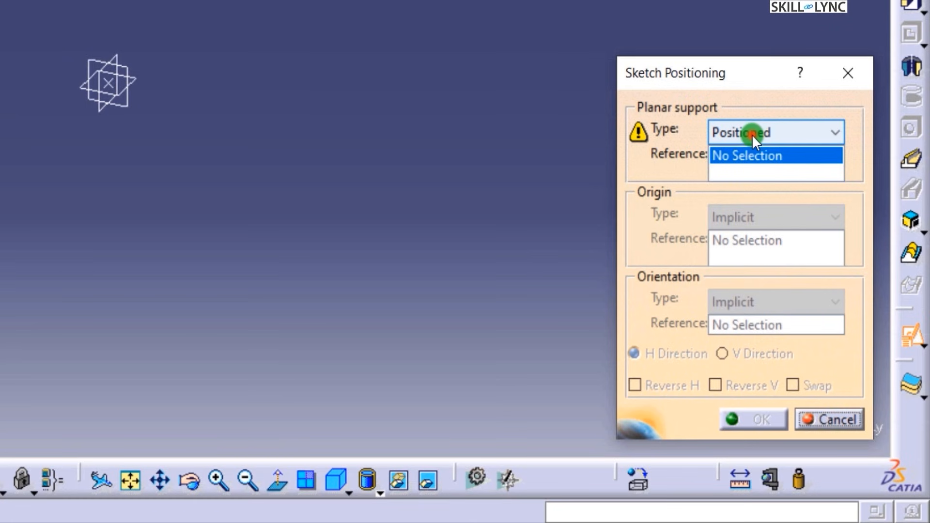
left_click(751, 133)
left_click(750, 156)
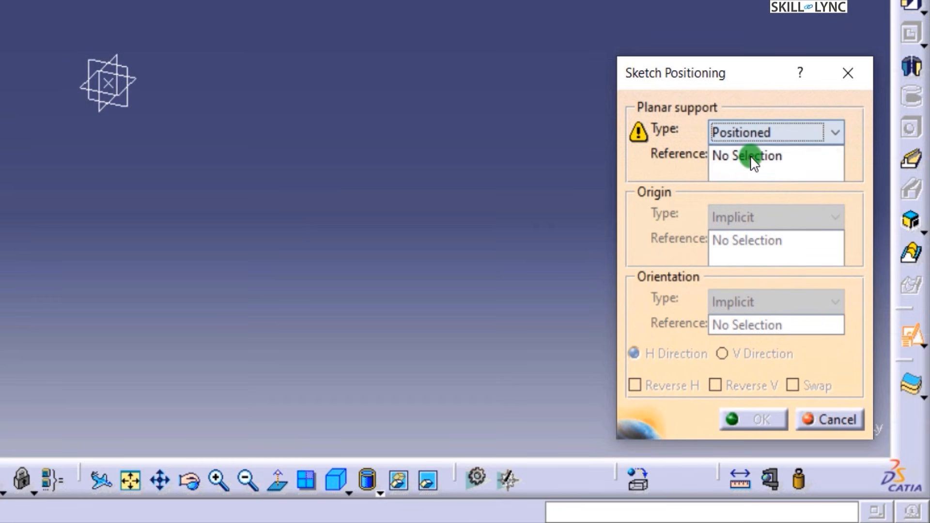
left_click(751, 158)
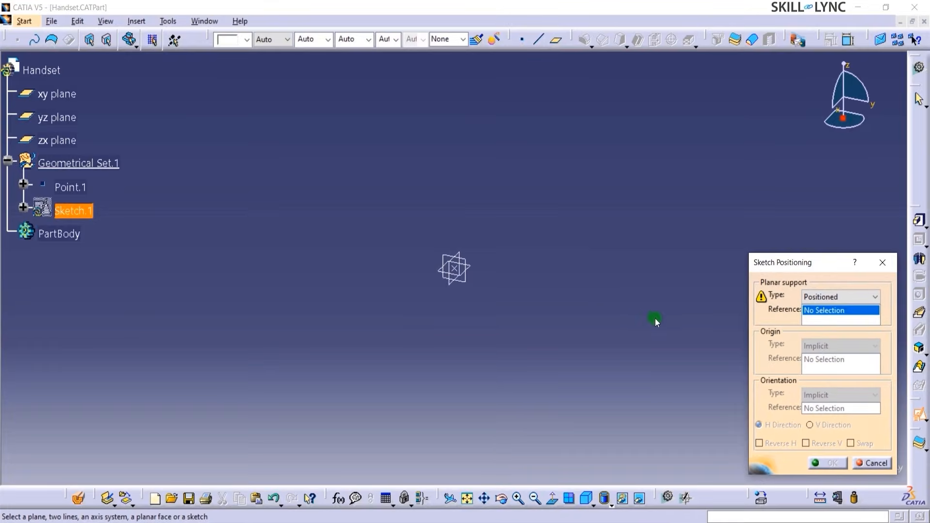
left_click(68, 97)
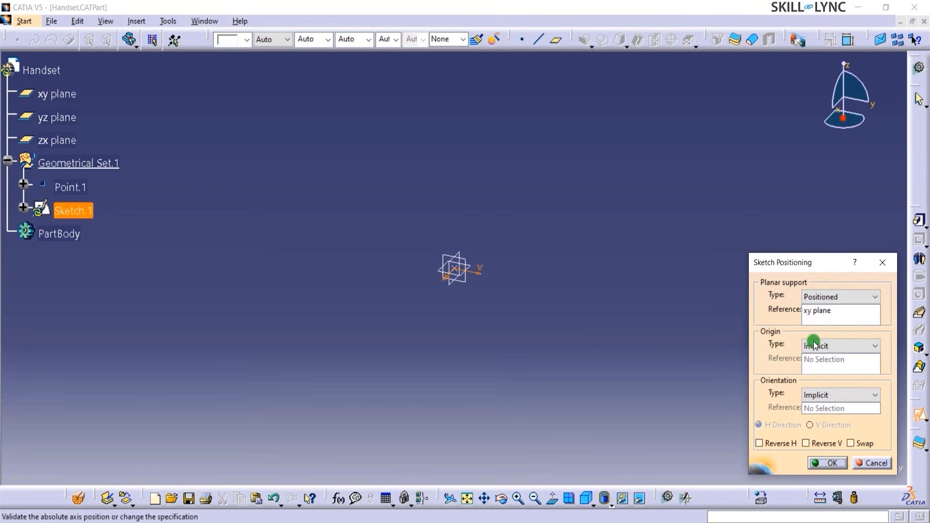
- Set the sketch origin to Point.1 by projection, swap H and V directions, and confirm
left_click(813, 344)
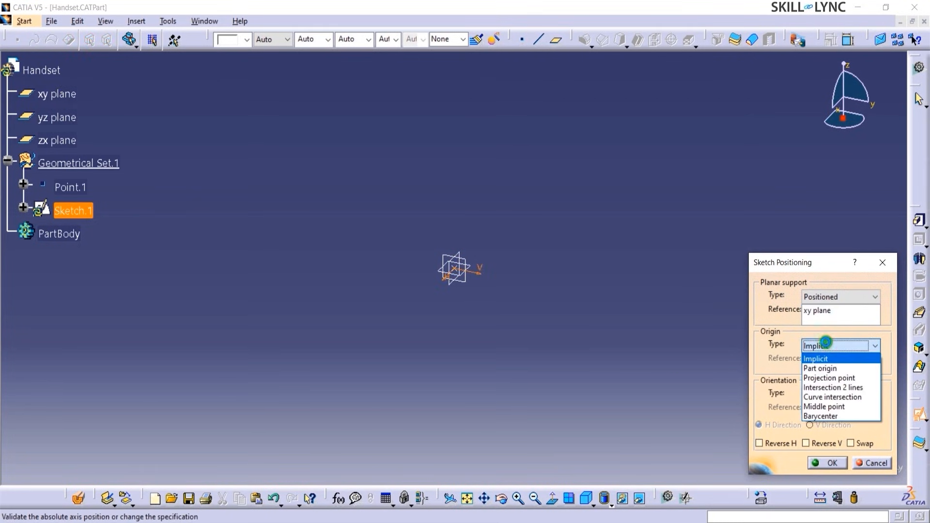
left_click(829, 377)
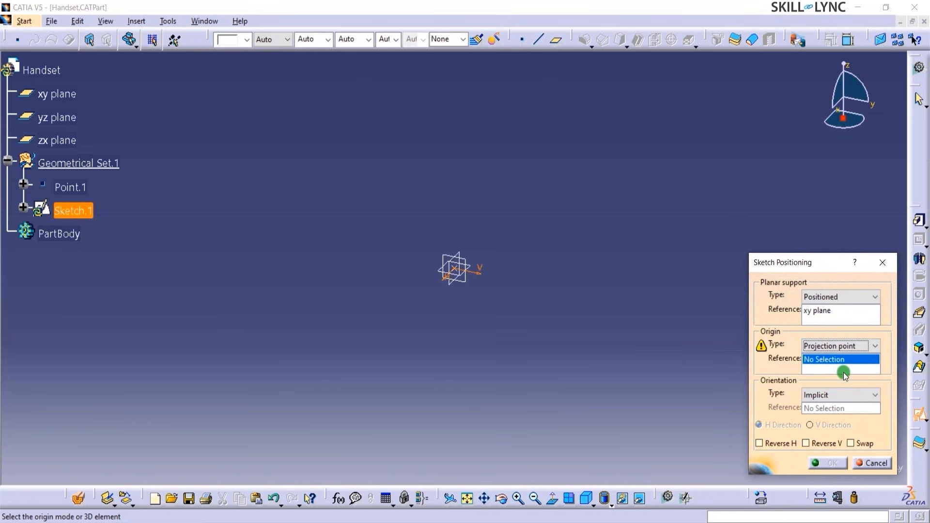
left_click(60, 187)
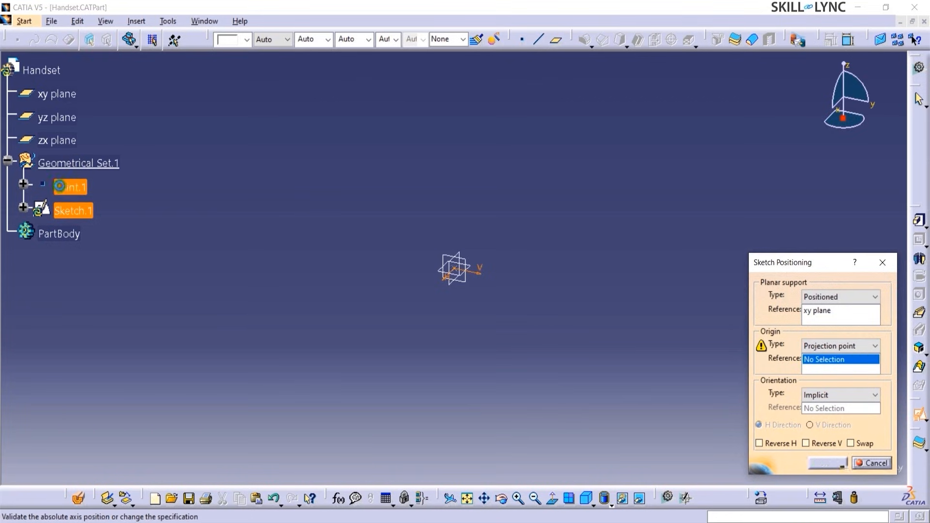
left_click(834, 398)
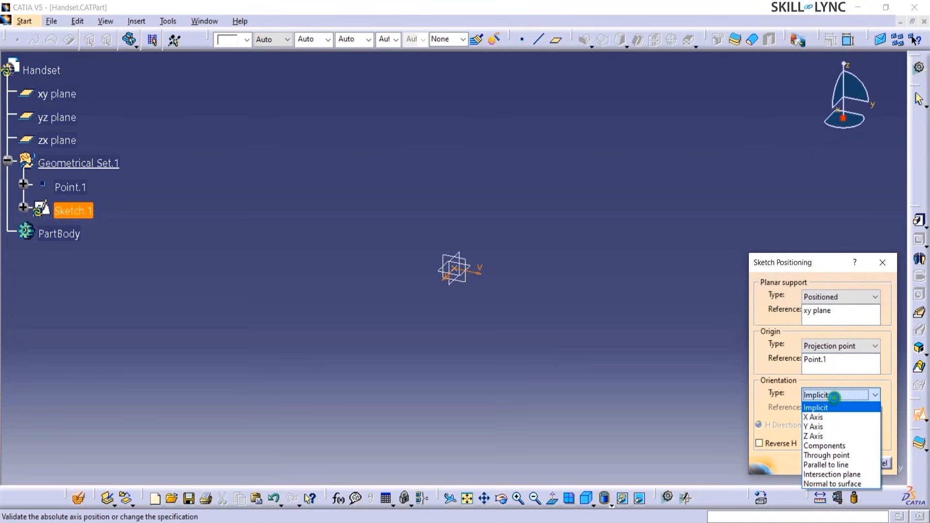
left_click(834, 398)
left_click(857, 443)
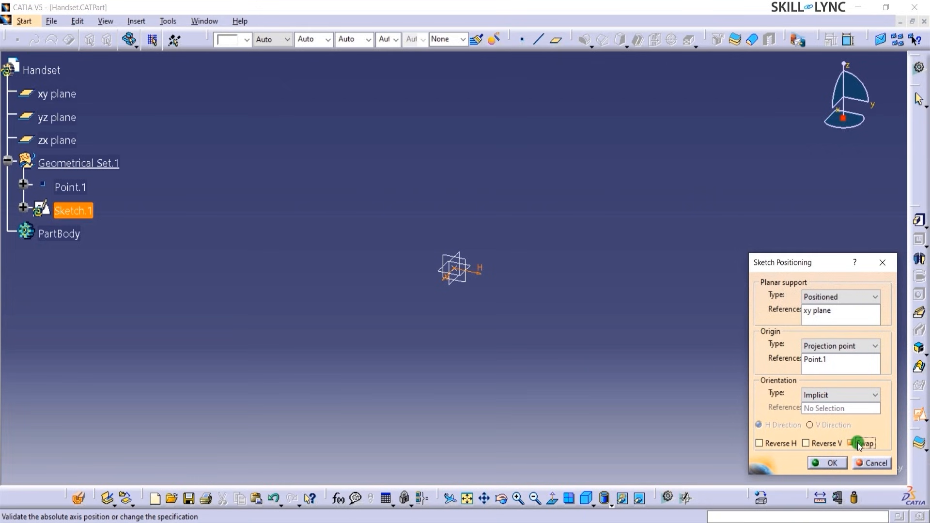
left_click(812, 464)
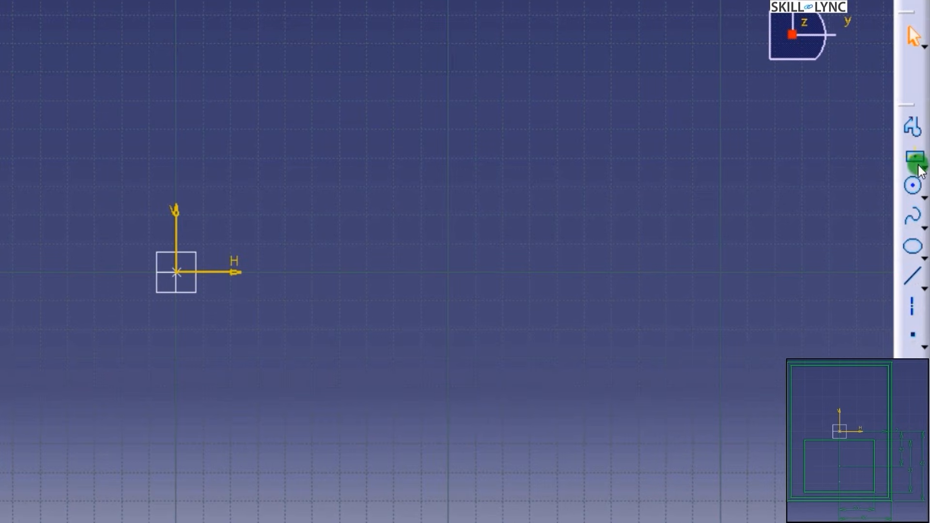
- Draw a Centered Rectangle with its centre on the sketch origin and one corner picked
left_click(925, 202)
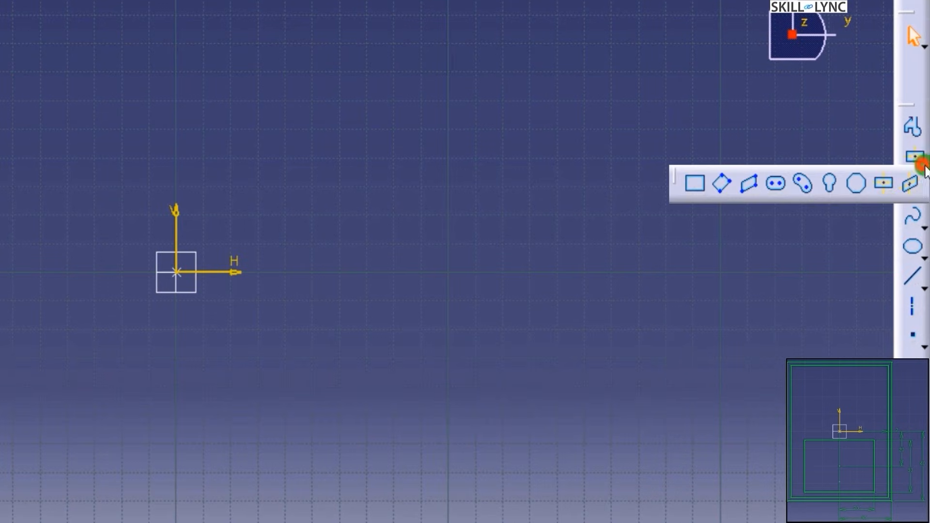
left_click(884, 191)
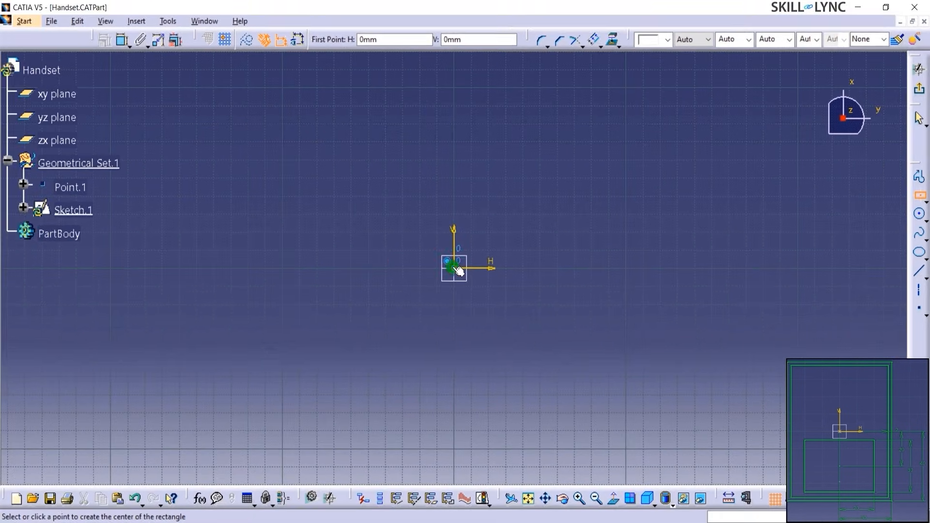
left_click(192, 272)
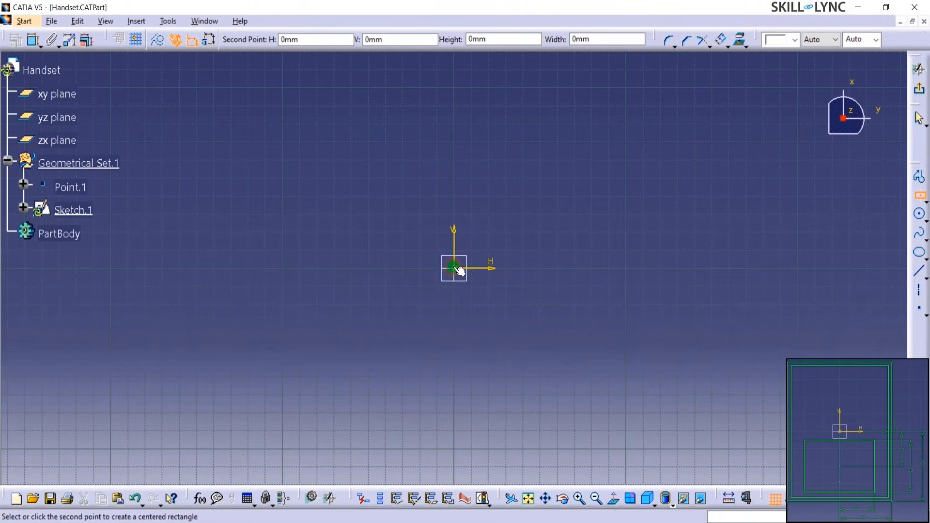
left_click(523, 335)
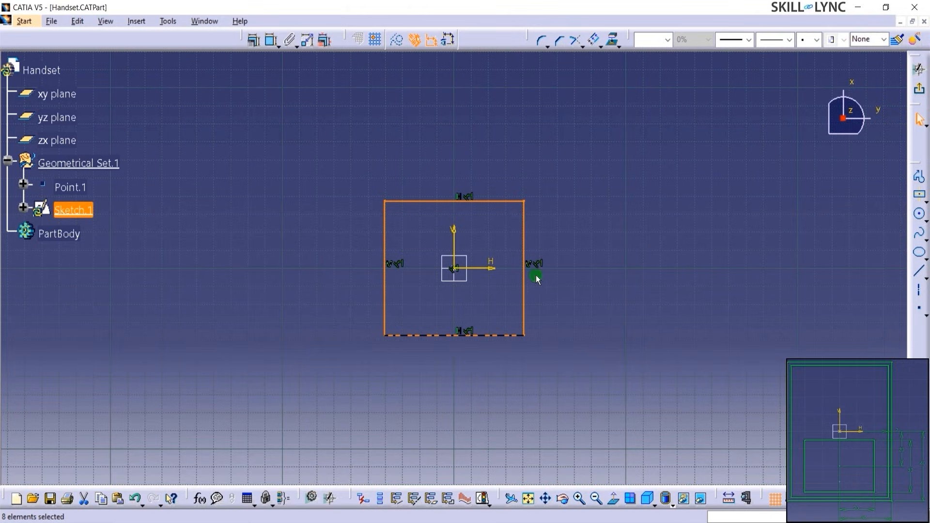
middle_click_drag(533, 359, 533, 303)
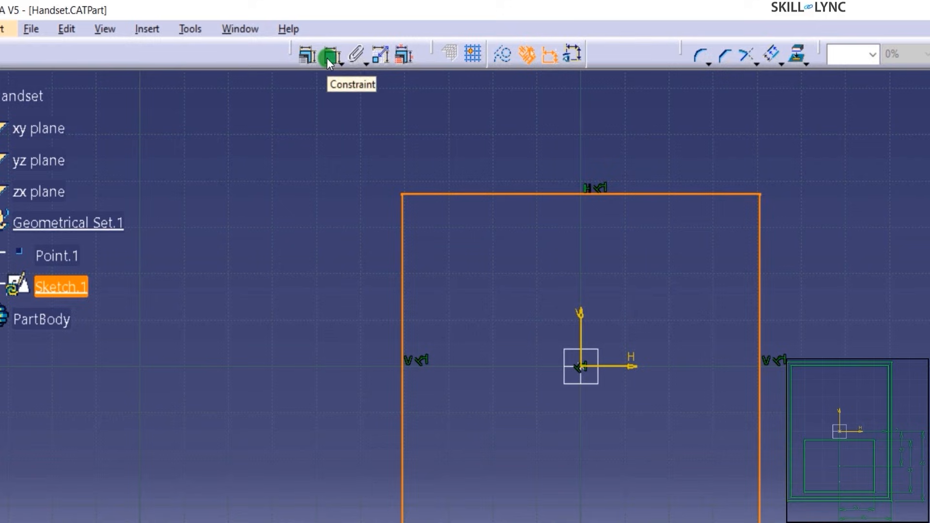
- Dimension the rectangle's bottom edge 40 mm from the horizontal axis
left_click(269, 42)
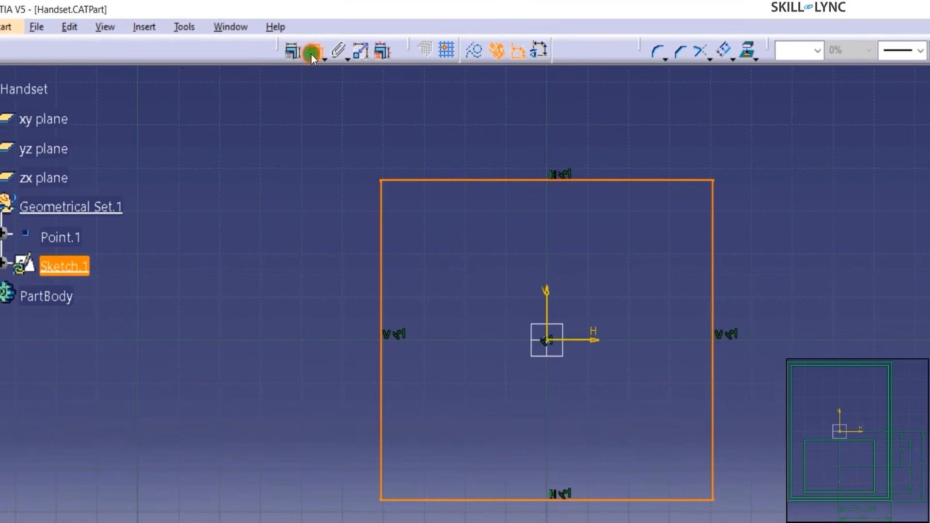
left_click(643, 499)
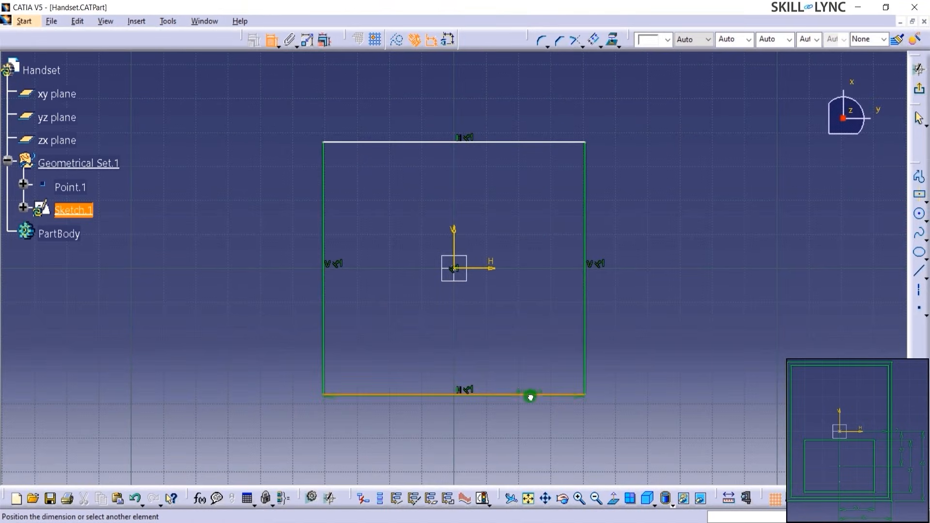
left_click(479, 269)
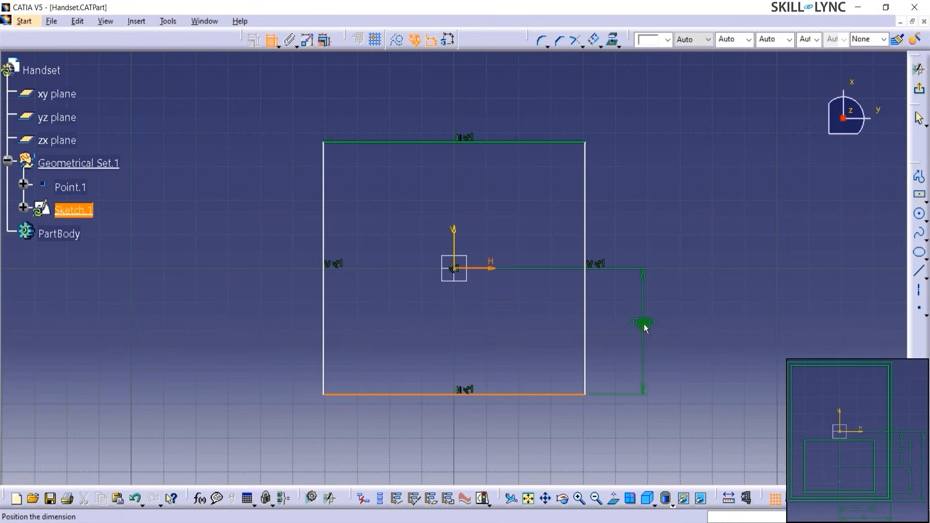
left_click(644, 324)
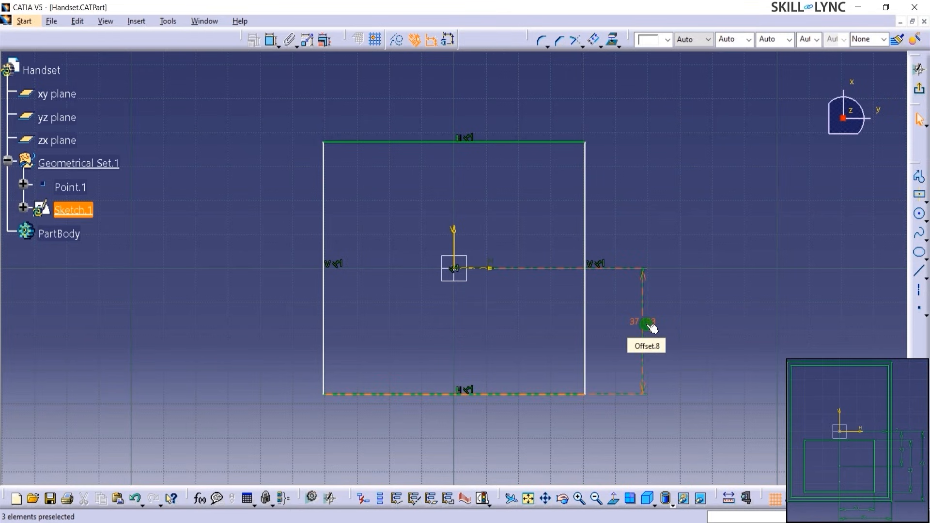
double_click(647, 324)
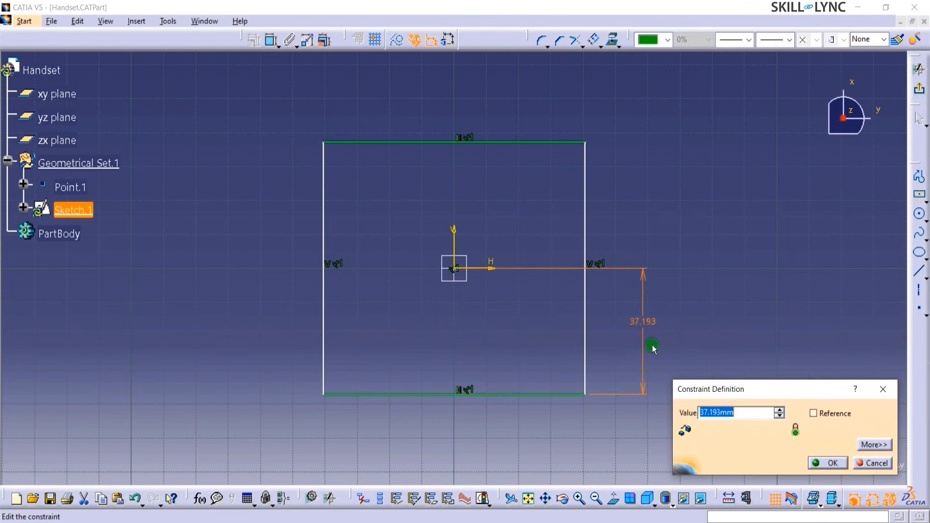
type("40")
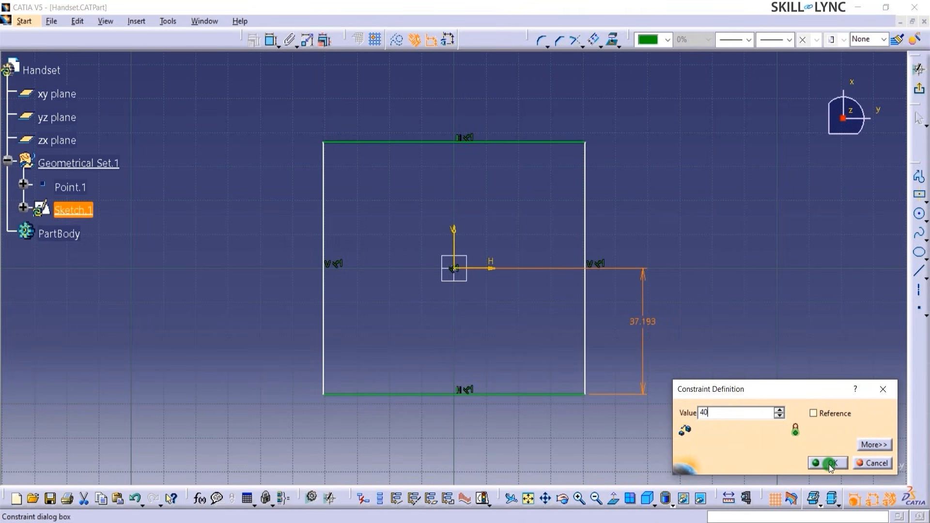
left_click(835, 414)
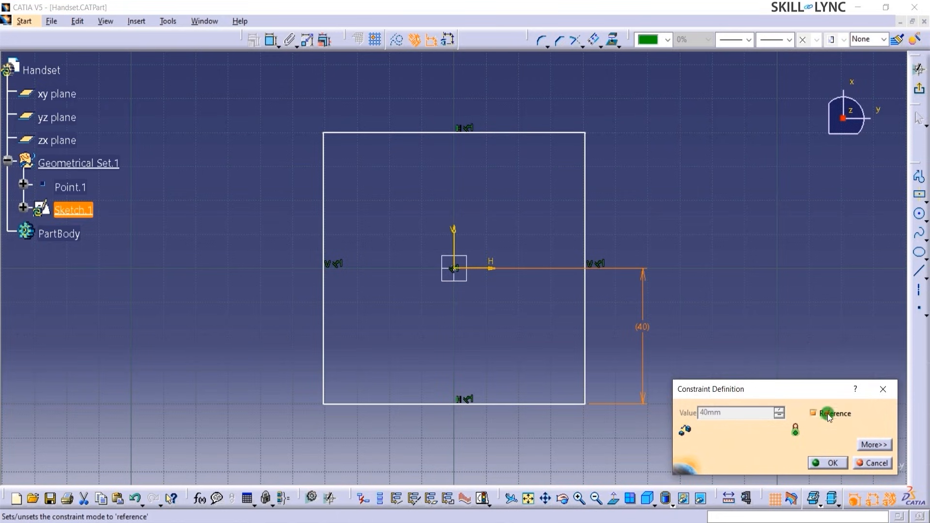
left_click(813, 412)
left_click(814, 464)
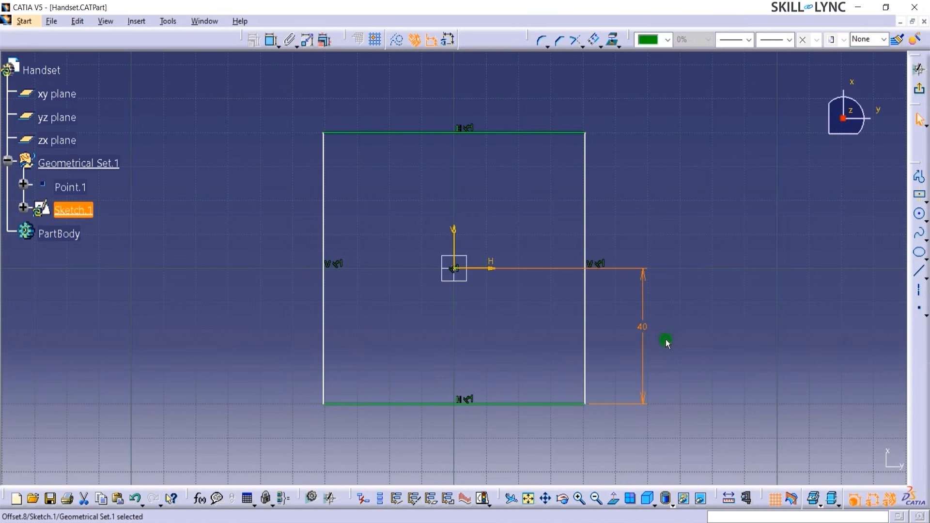
- Reopen the 40 mm dimension to check its value, closing without changes
double_click(638, 324)
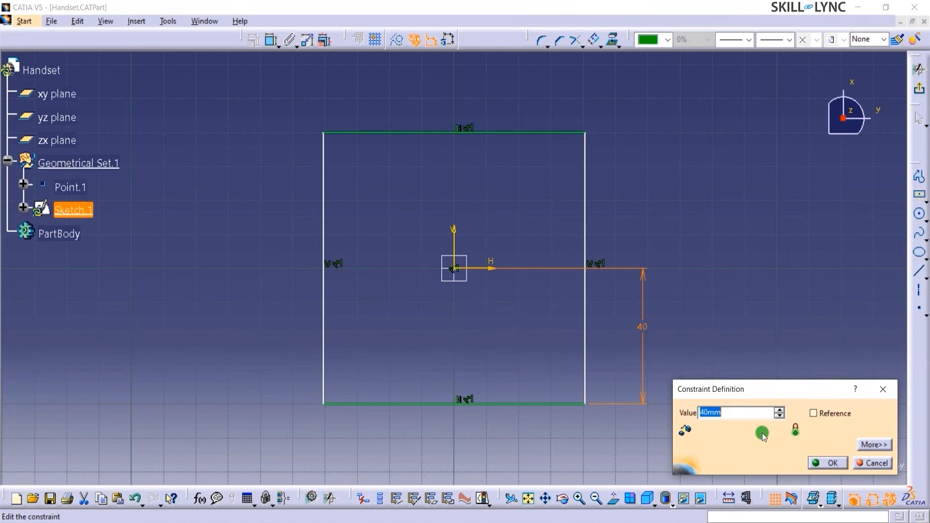
left_click(877, 464)
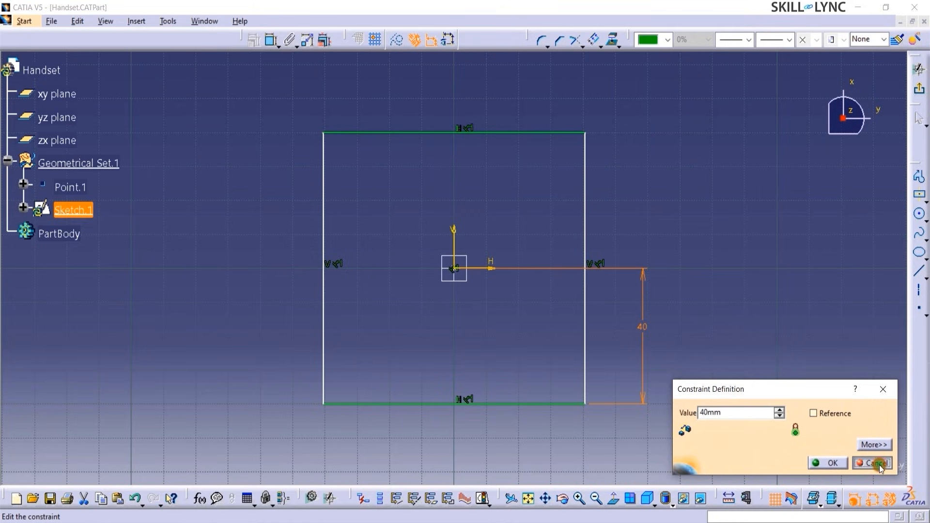
left_click(752, 405)
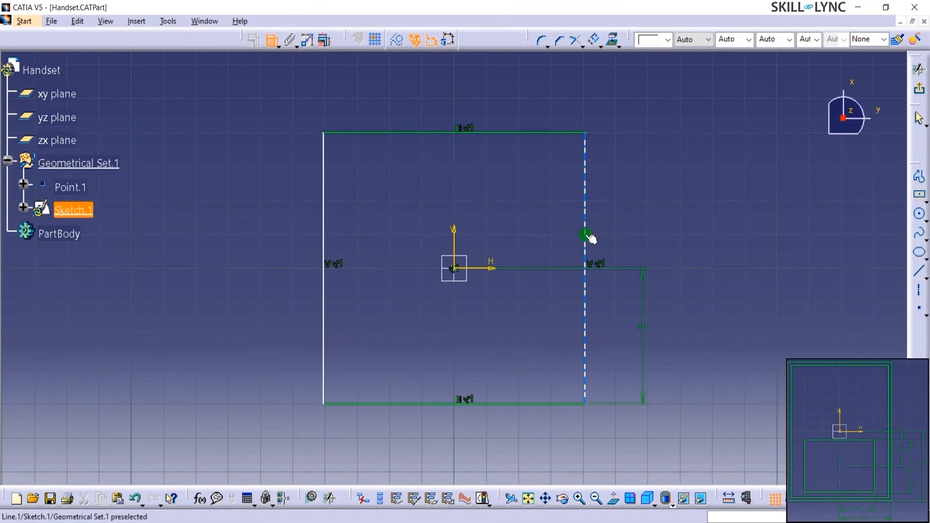
- Dimension the right edge 30 mm from the vertical axis, placed above the rectangle
left_click(586, 236)
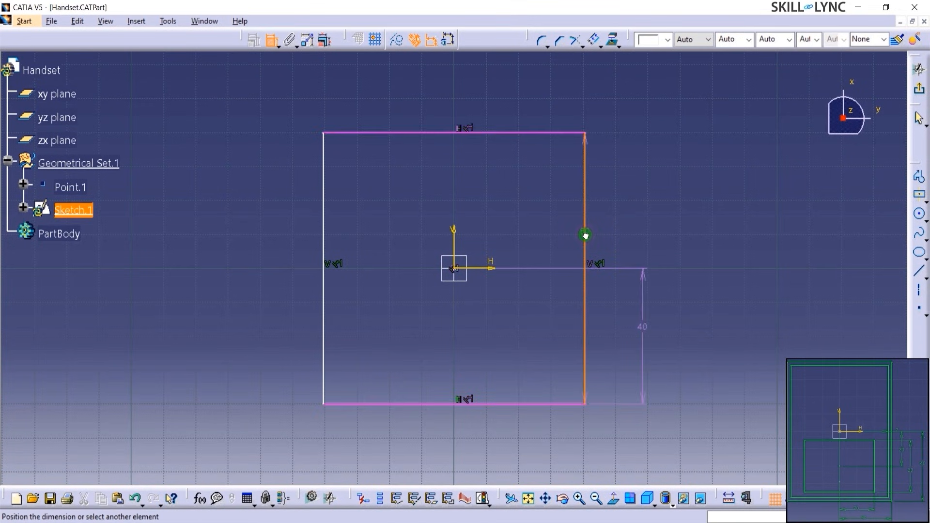
left_click(455, 244)
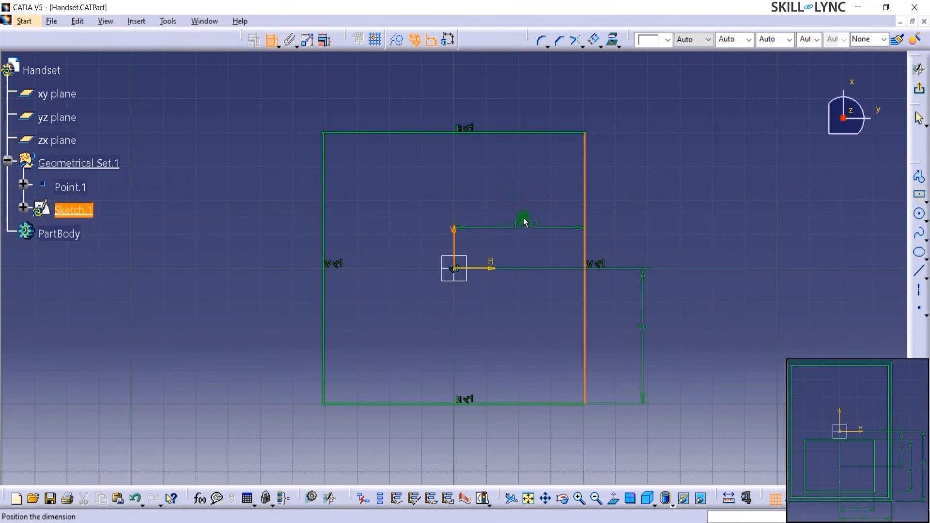
left_click(509, 97)
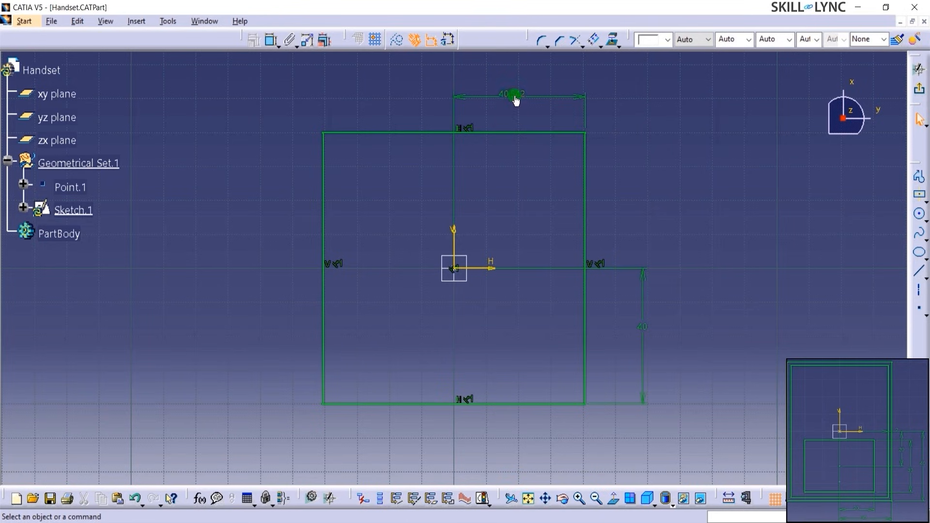
left_click(515, 99)
double_click(515, 99)
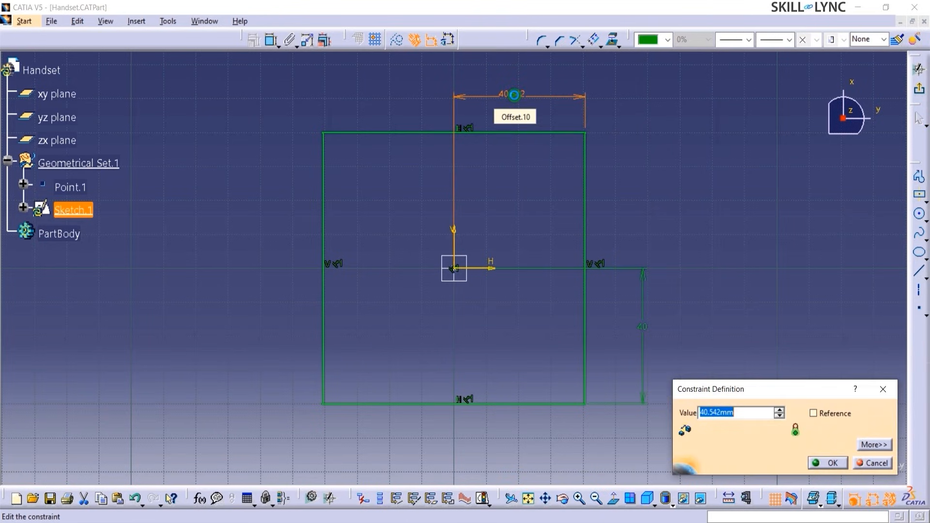
type("30")
key("Return")
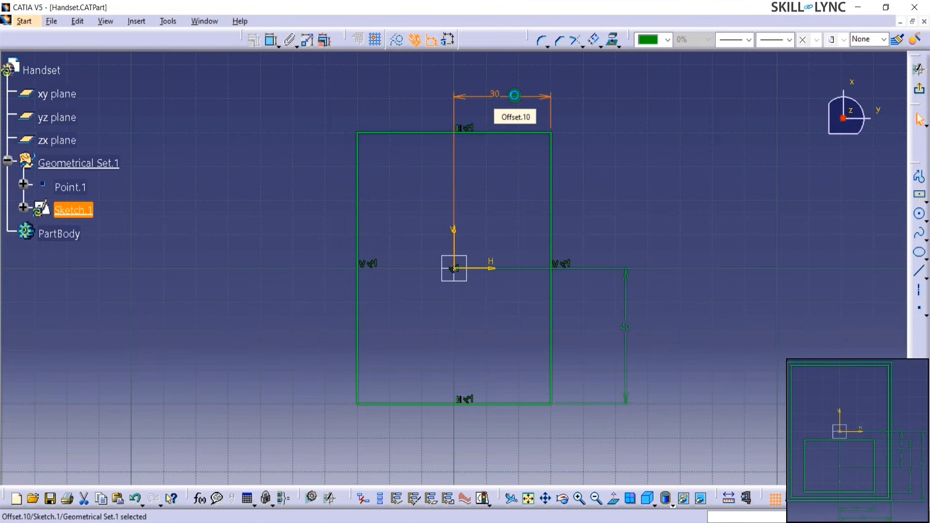
left_click(603, 187)
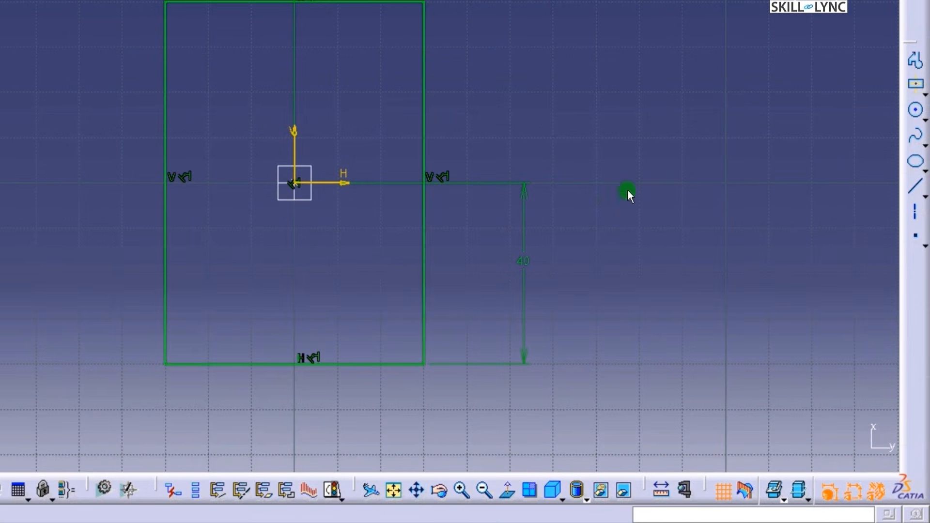
left_click(724, 492)
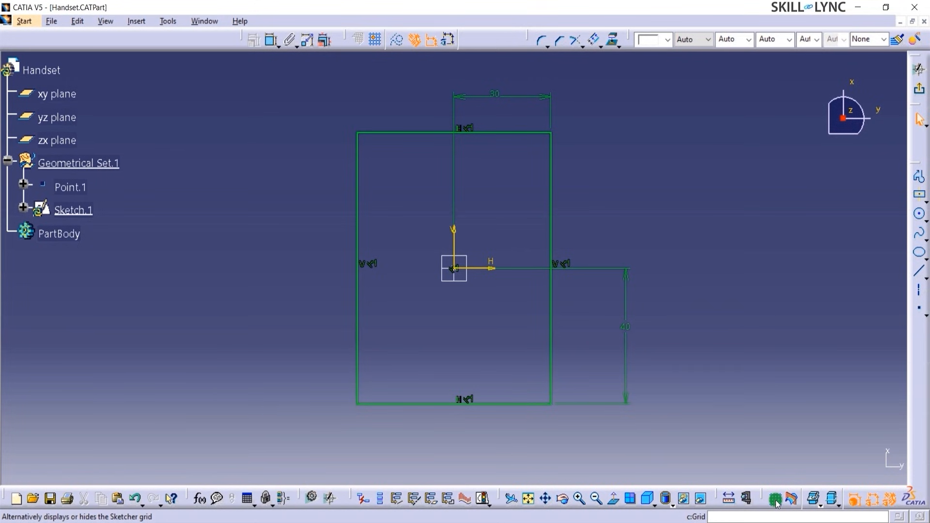
left_click(776, 503)
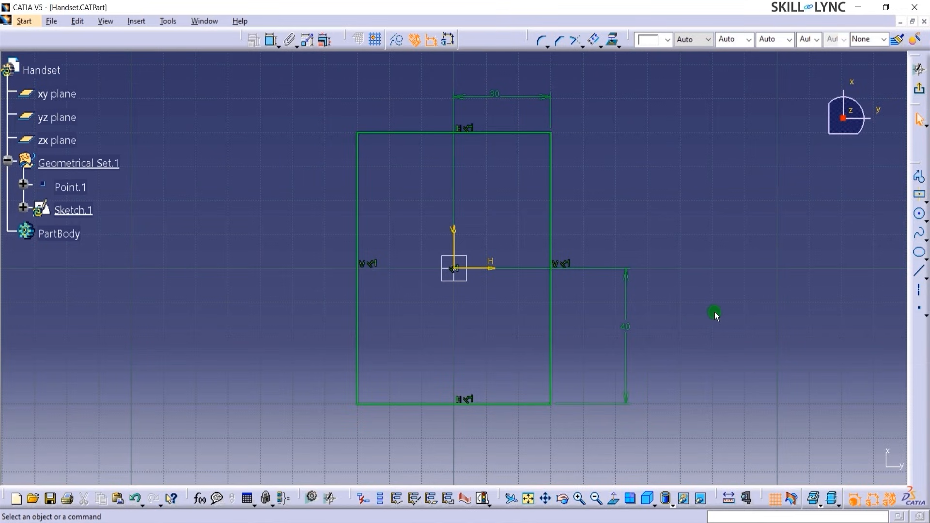
left_click(871, 498)
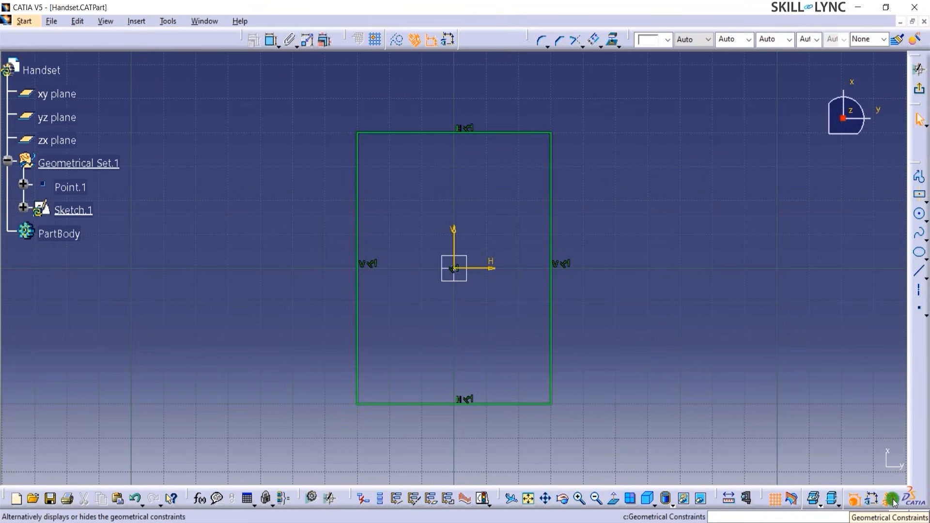
left_click(891, 498)
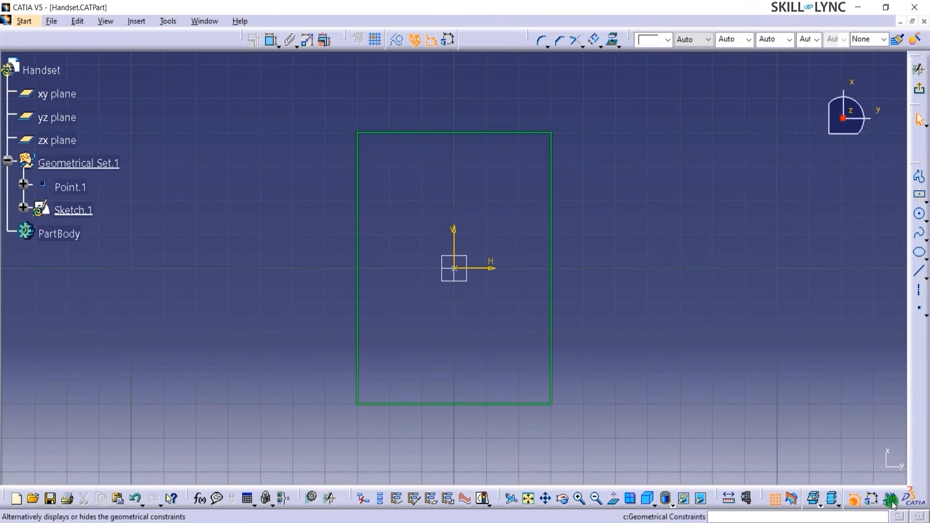
left_click(892, 499)
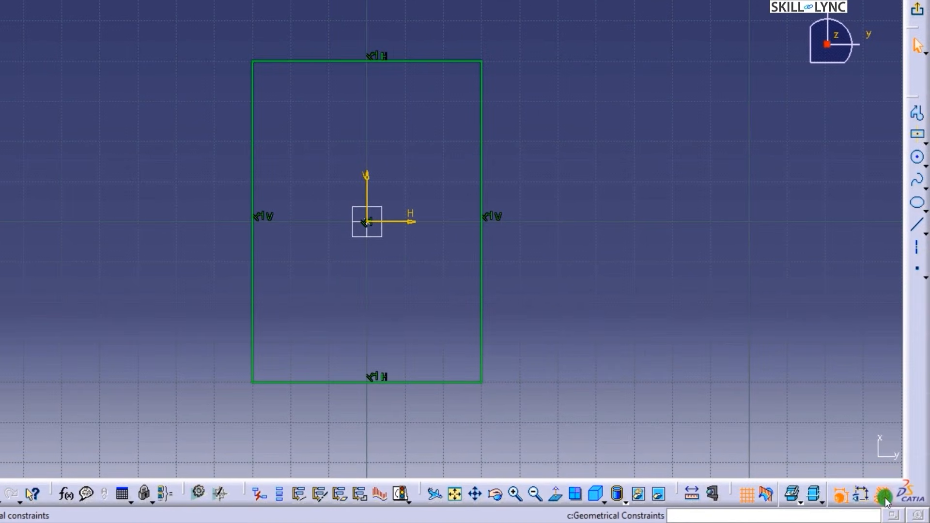
left_click(857, 499)
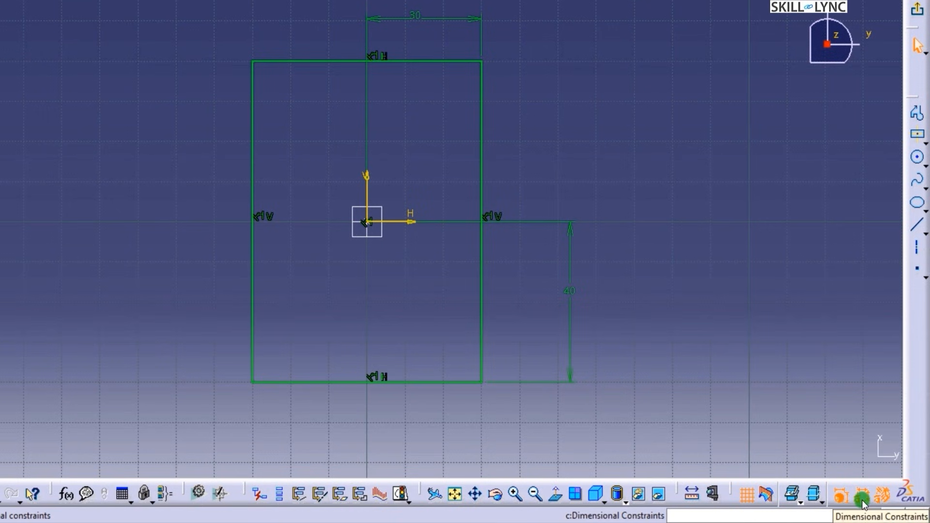
left_click(839, 499)
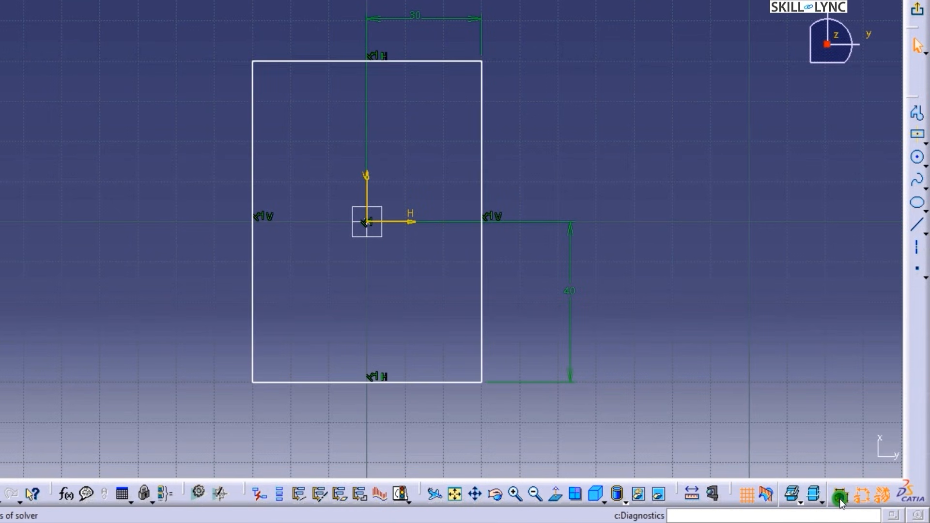
left_click(838, 499)
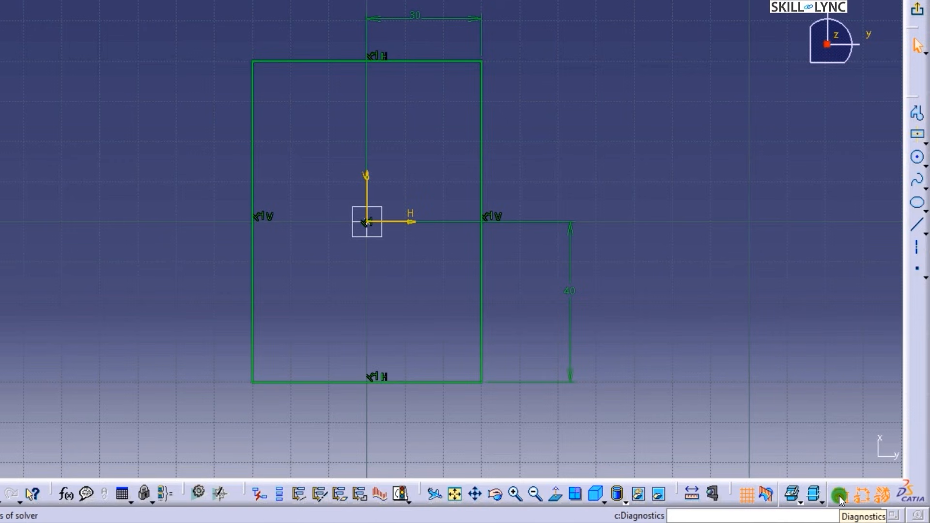
left_click(838, 496)
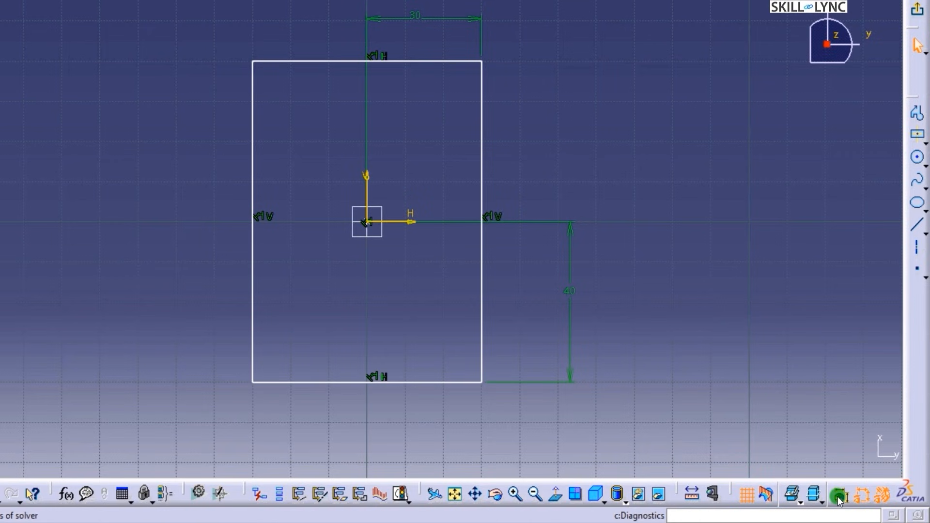
left_click(837, 496)
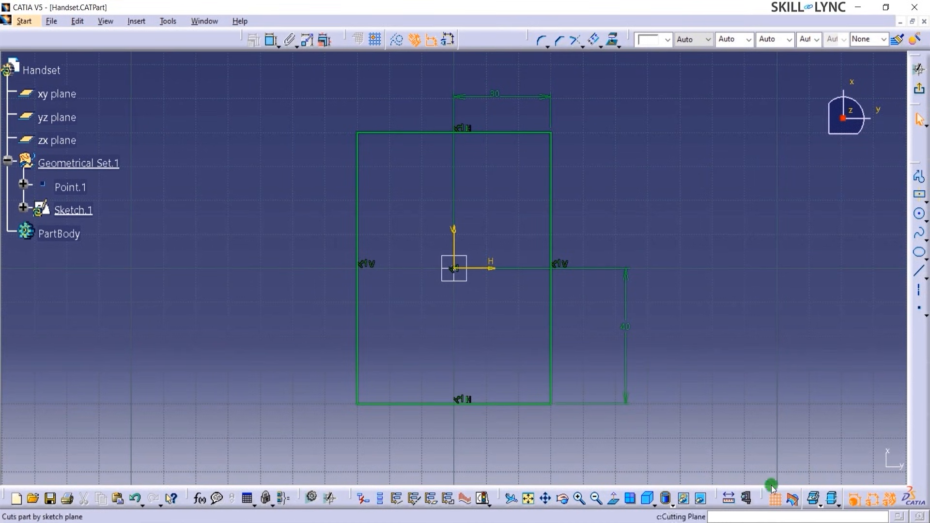
left_click(484, 500)
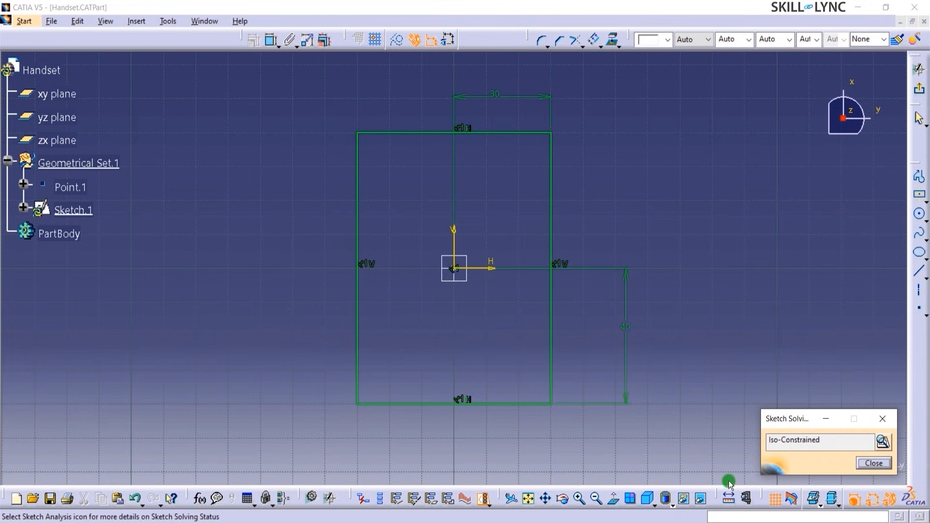
left_click(883, 442)
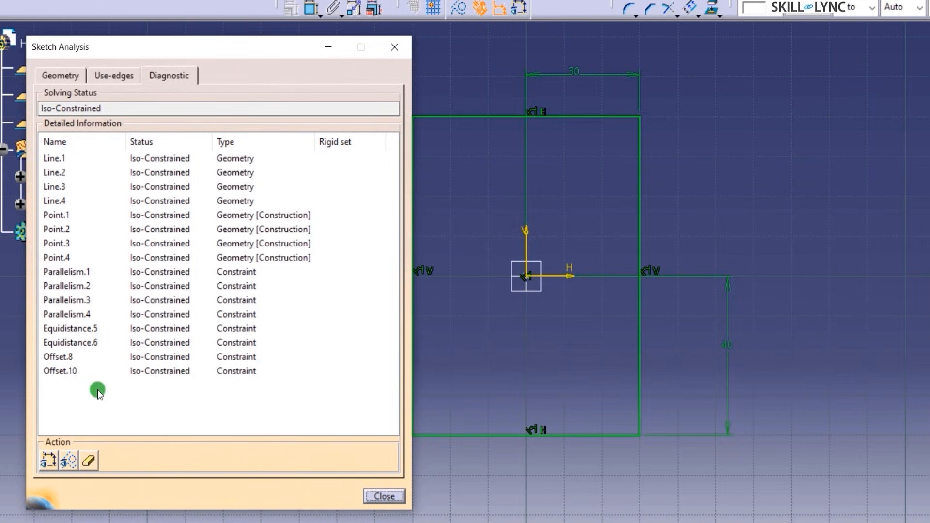
left_click(61, 76)
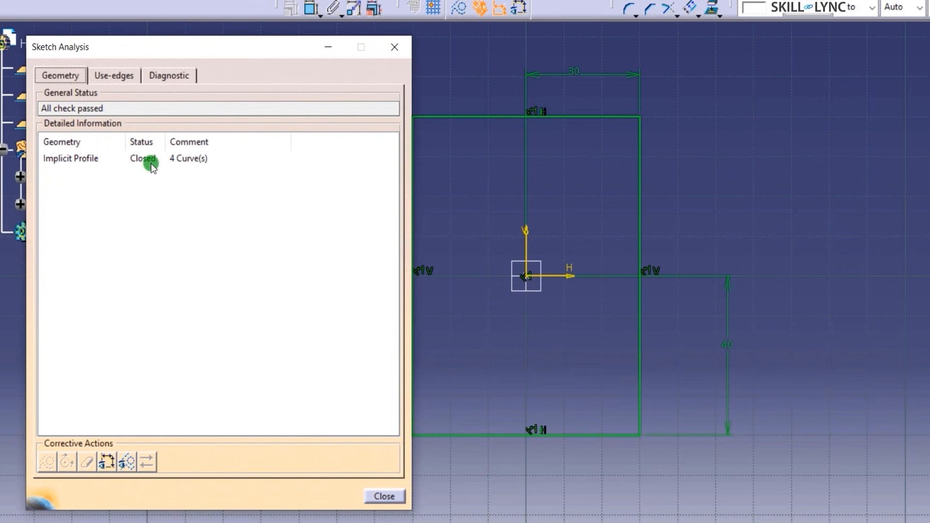
left_click(388, 495)
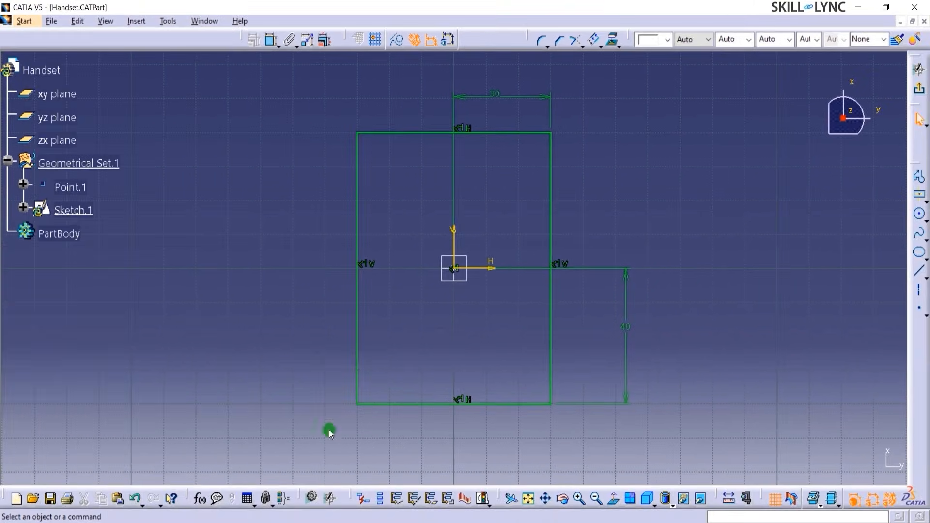
- Delete the 30 mm dimension and review the under-constrained status in Sketch Analysis
left_click(478, 98)
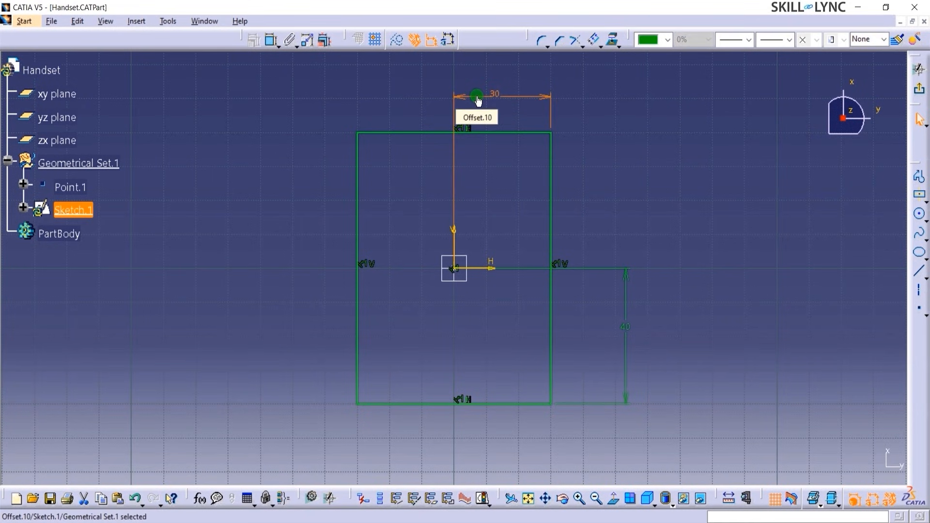
key("Delete")
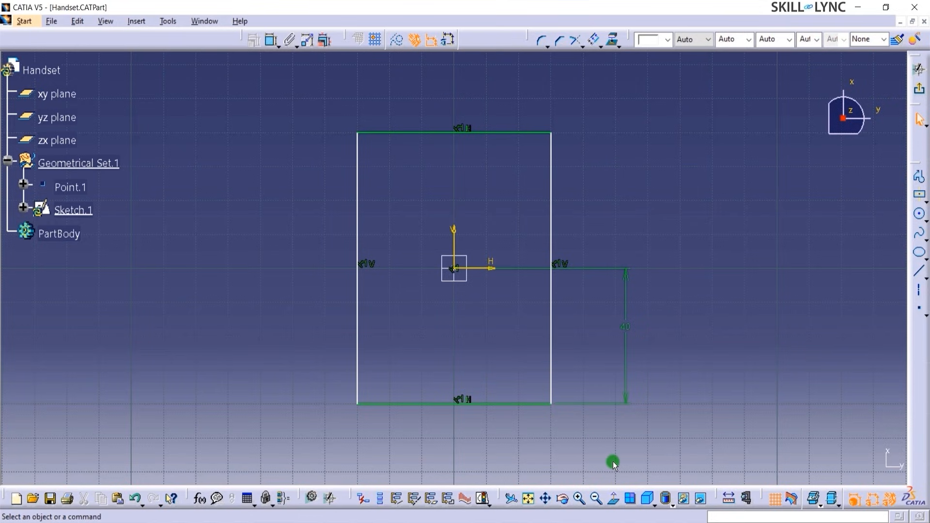
left_click(482, 498)
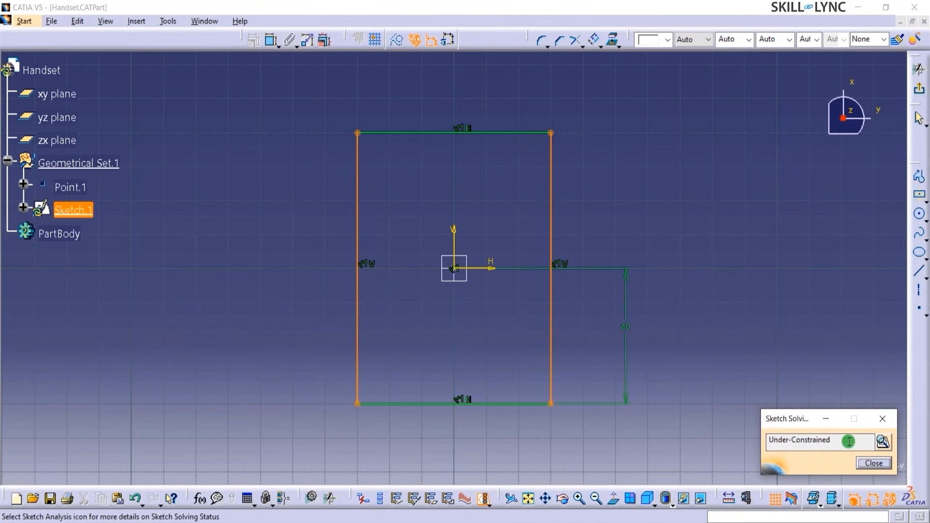
left_click(882, 441)
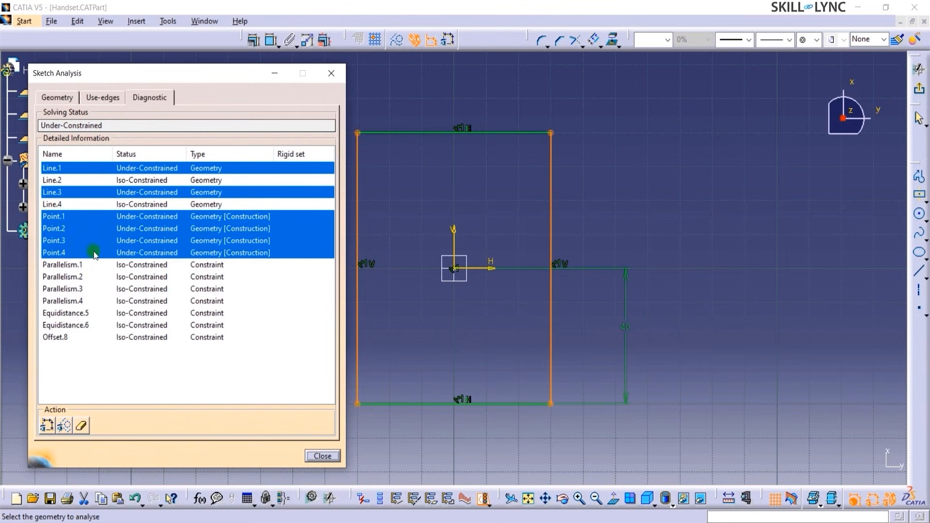
left_click(56, 97)
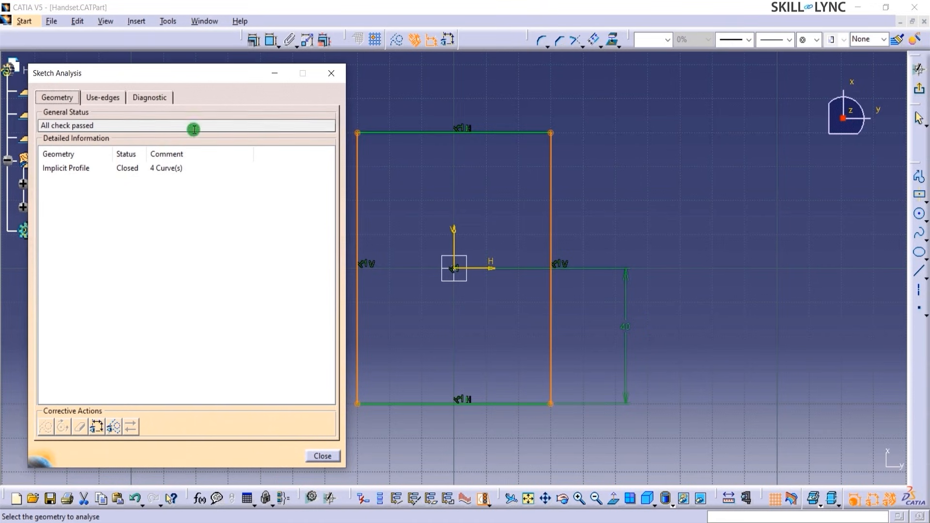
left_click(155, 97)
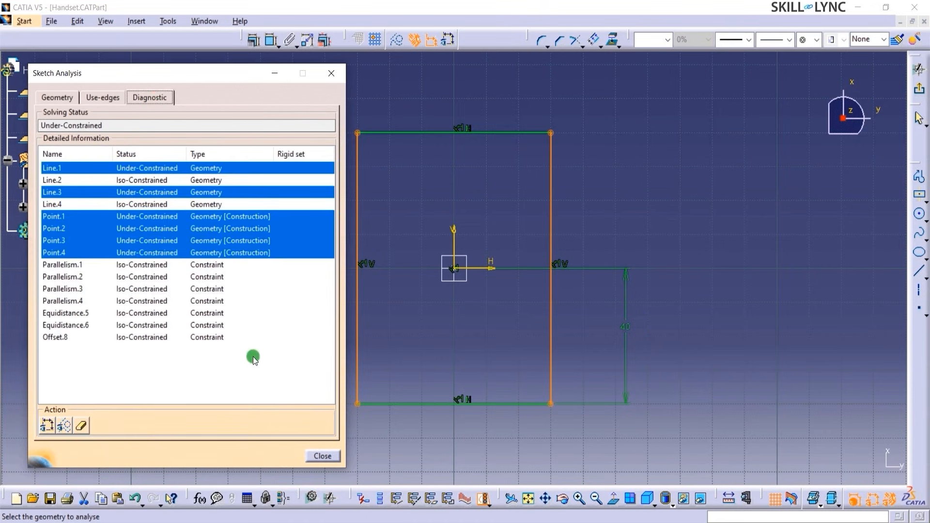
left_click(324, 456)
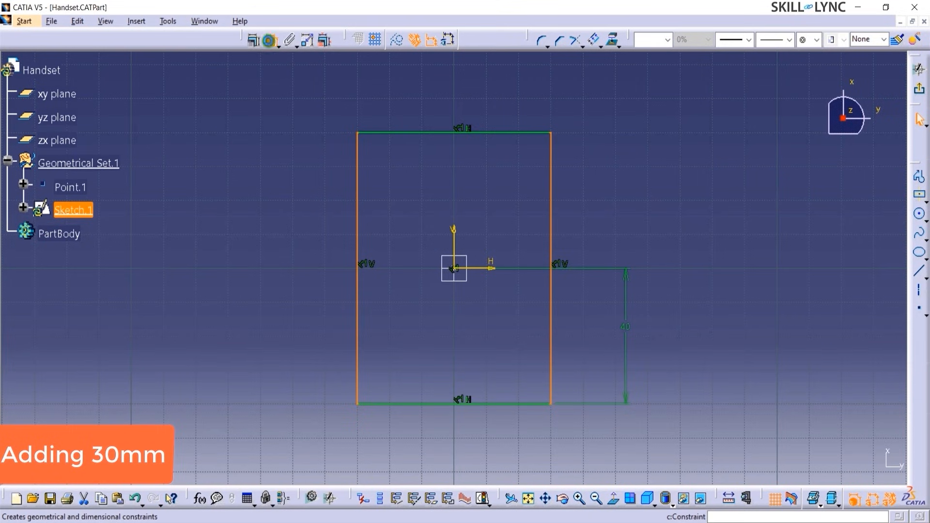
- Re-add the 30 mm dimension from the vertical axis to the right edge, placed above
left_click(271, 41)
left_click(453, 244)
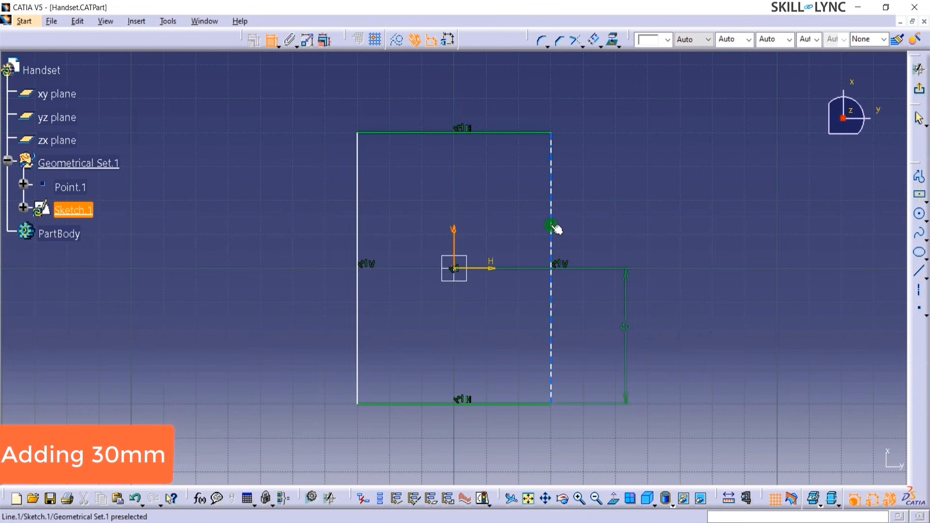
left_click(550, 225)
left_click(502, 94)
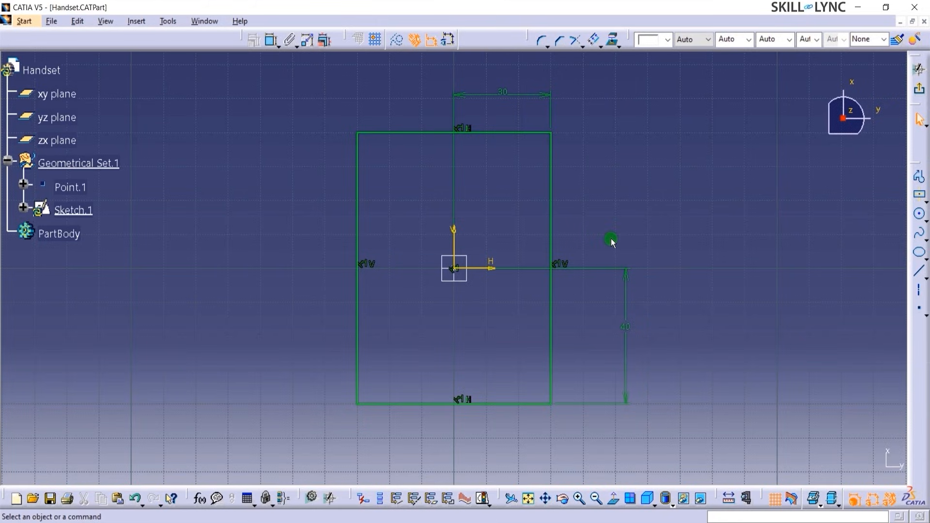
- Select Sketch.1 and Point.1 in the tree, then the rectangle's left edge
left_click(65, 210)
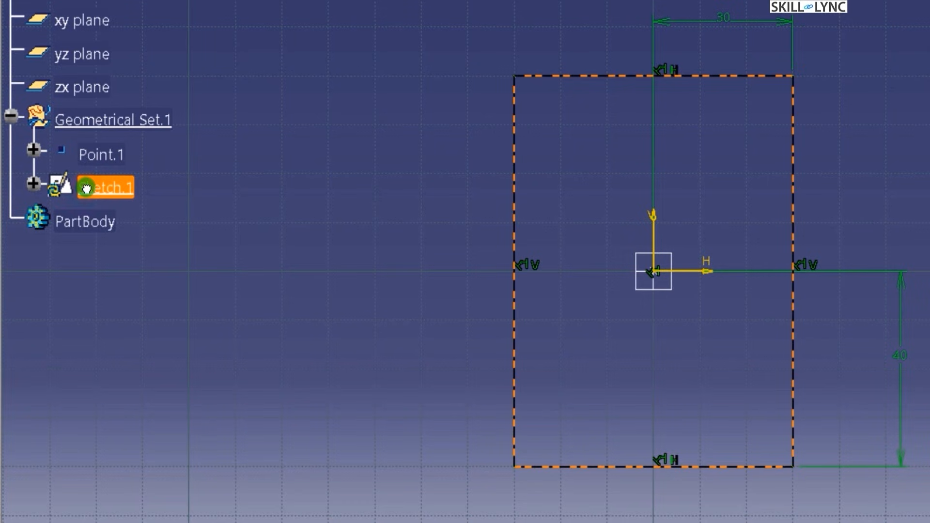
left_click(84, 160, "ctrl")
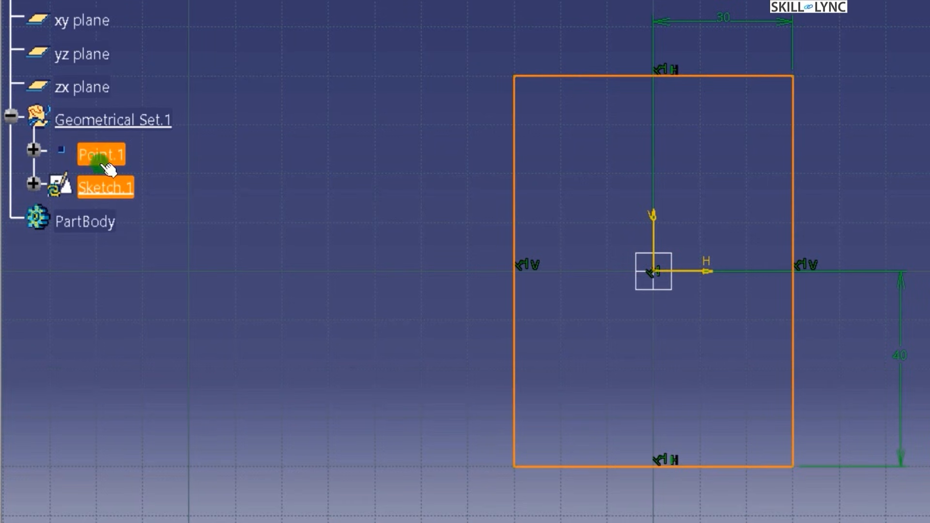
left_click(92, 160, "ctrl")
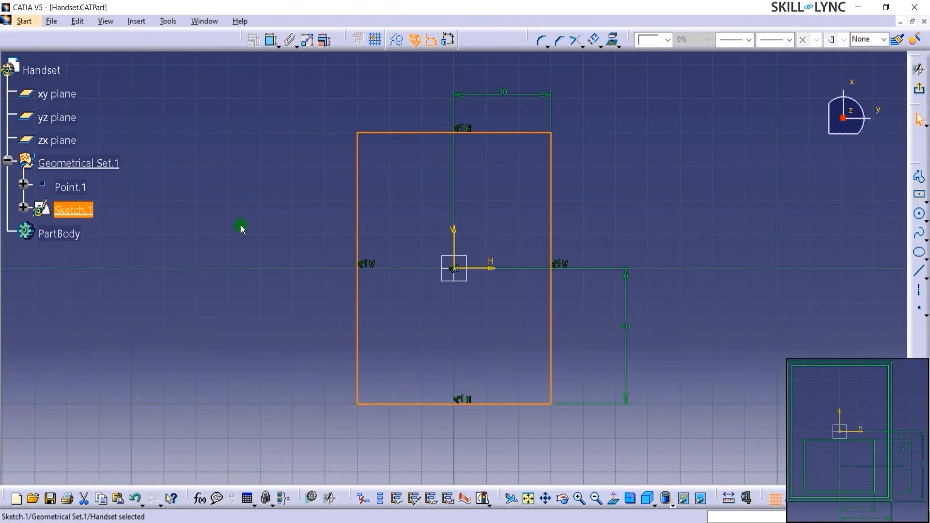
left_click(233, 225)
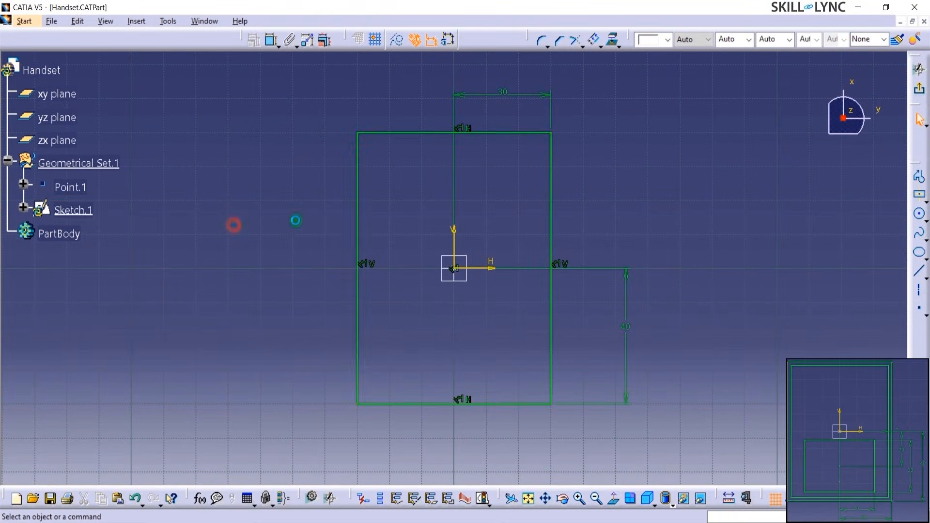
left_click(357, 239)
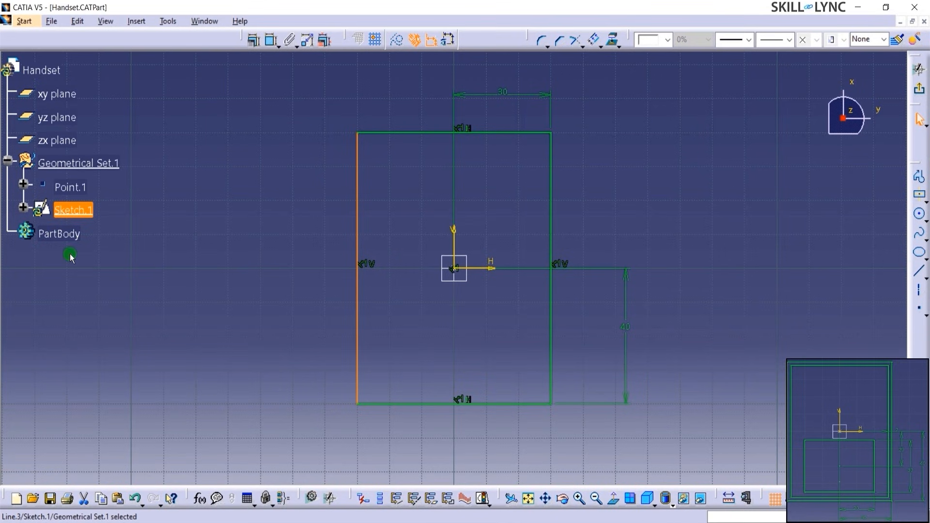
- Expand Sketch.1's Geometry branch and multi-select Line.1, Line.2 and Line.4
left_click(23, 209)
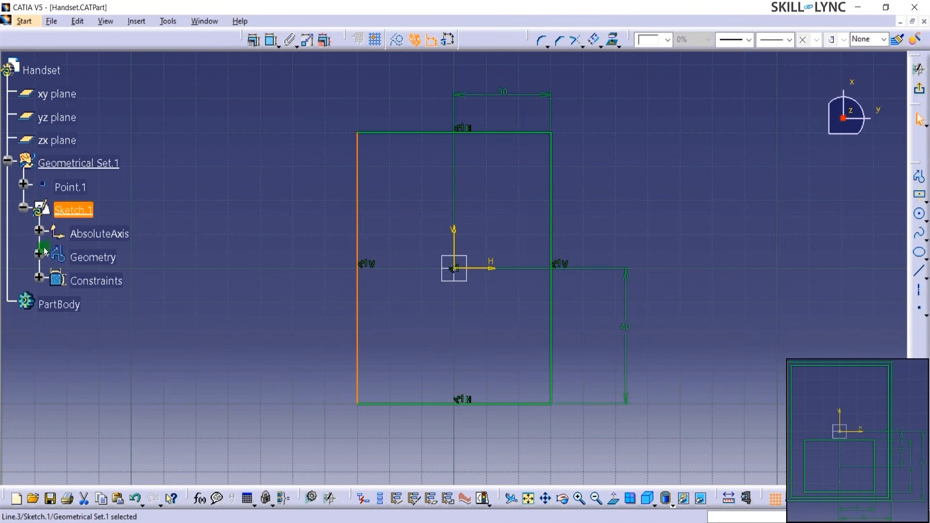
left_click(39, 254)
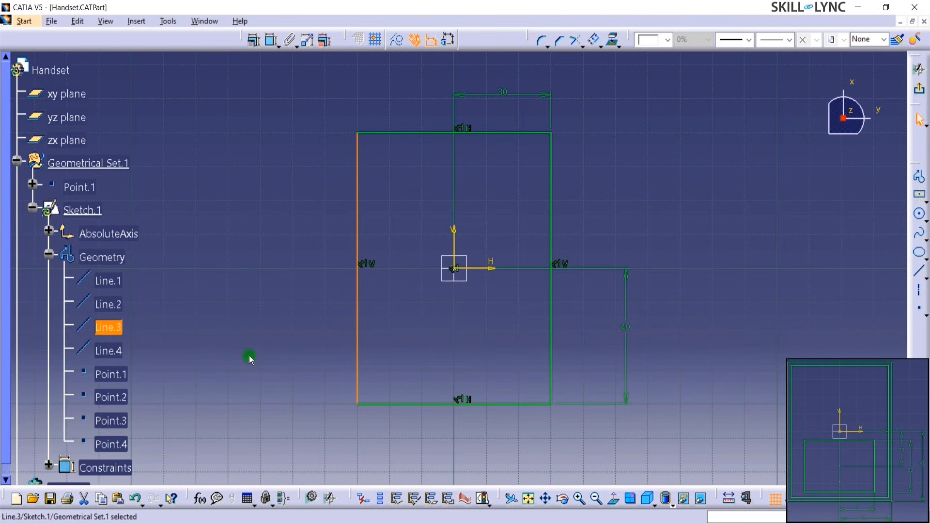
left_click(120, 286, "ctrl")
left_click(116, 303, "ctrl")
left_click(116, 350, "ctrl")
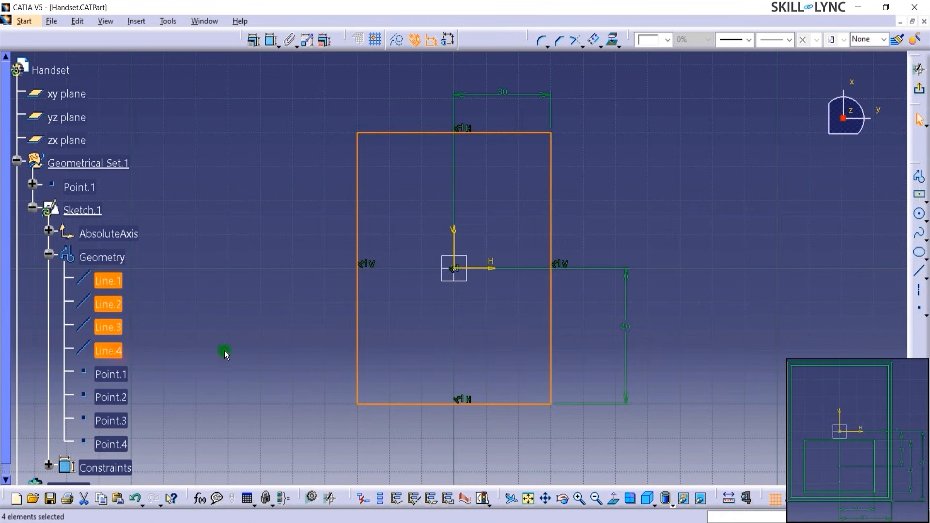
left_click(234, 355)
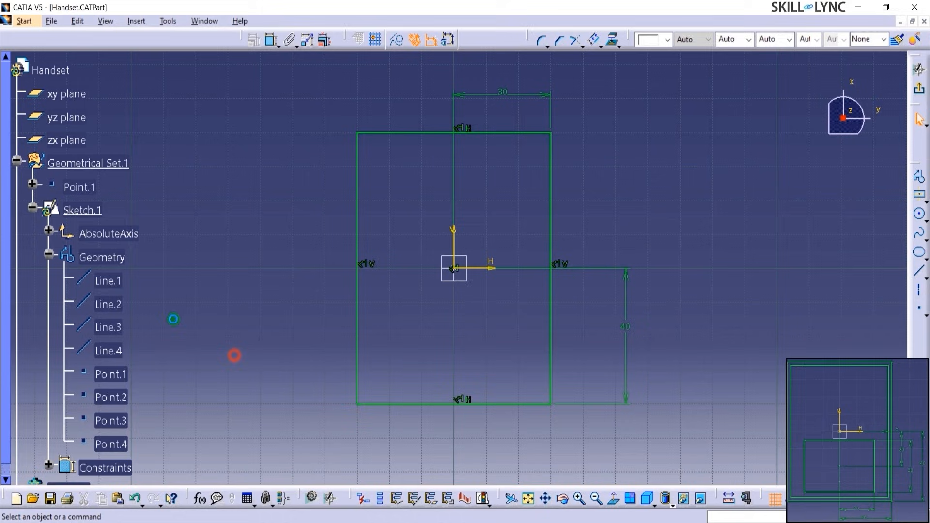
- Select Line.2 and then the right edge individually to identify each edge
left_click(111, 305)
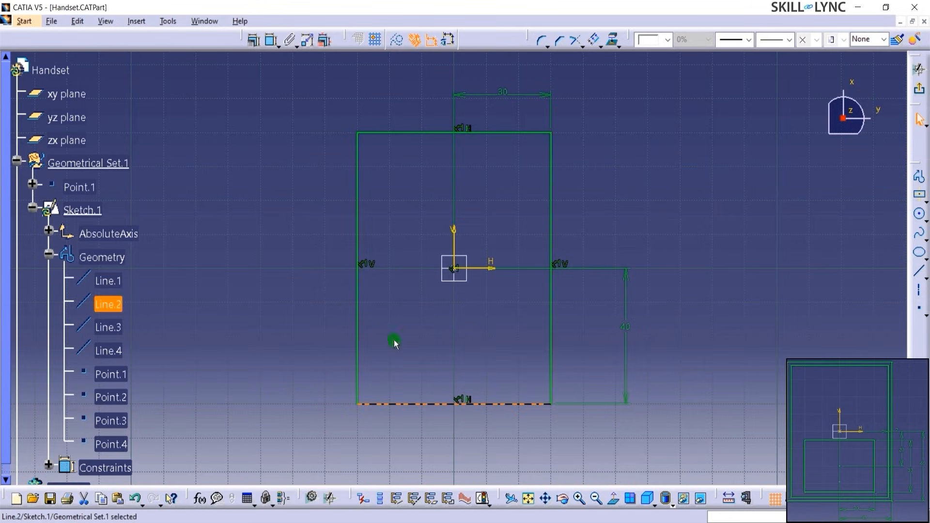
left_click(391, 424)
left_click(552, 327)
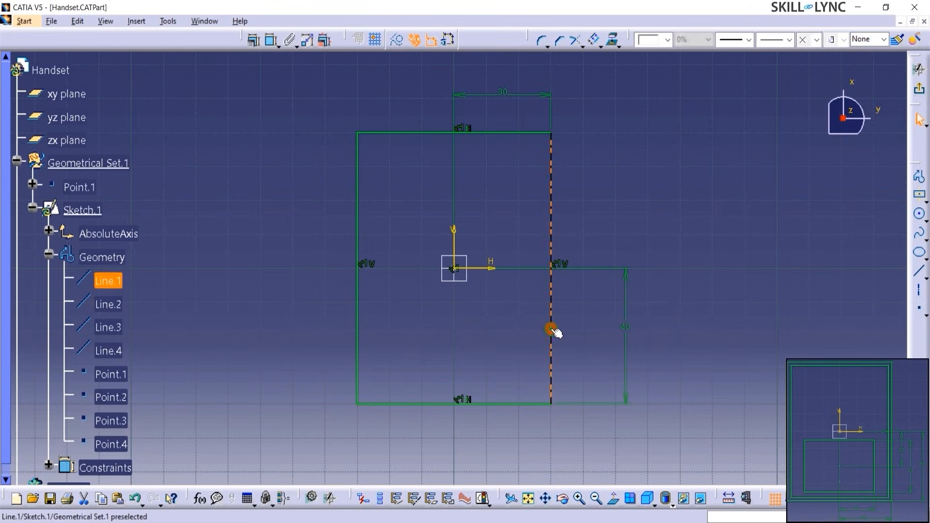
left_click(186, 333)
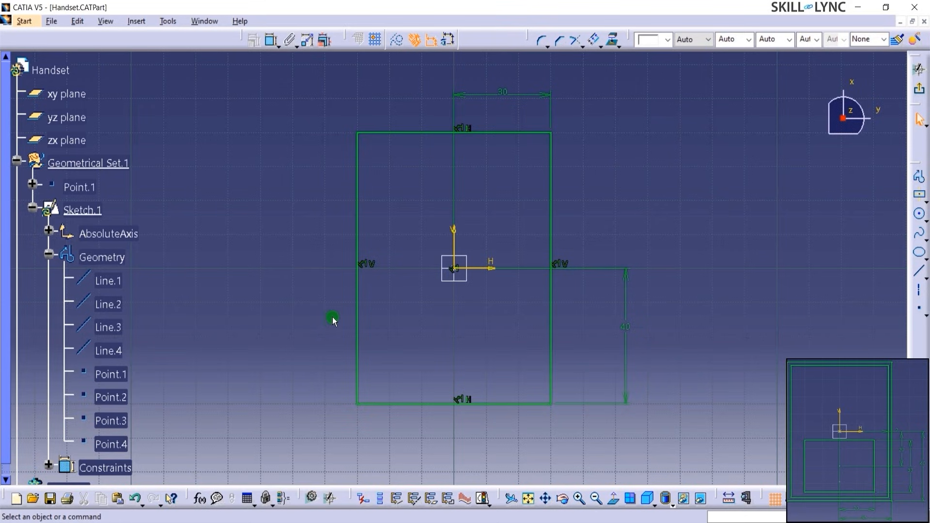
- Reframe the view on Line.2, the rectangle's bottom edge
left_click(107, 305)
right_click(114, 305)
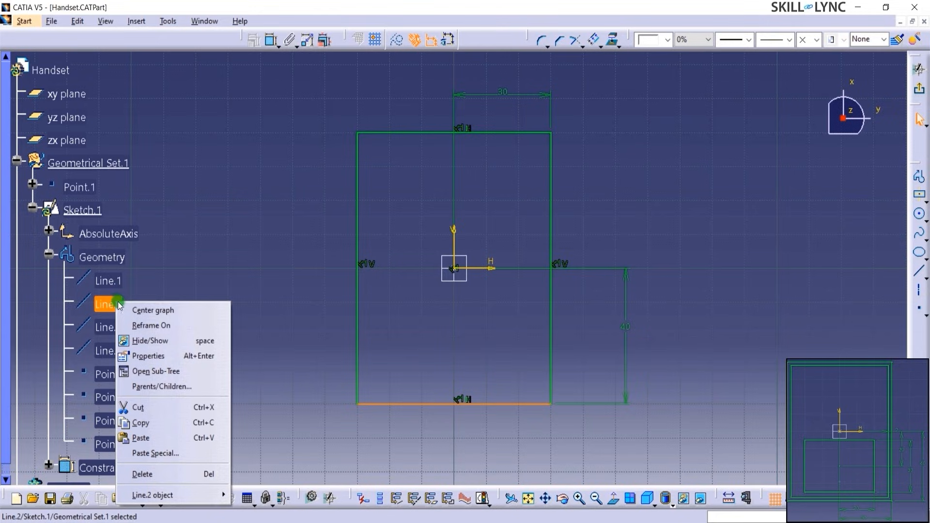
left_click(140, 326)
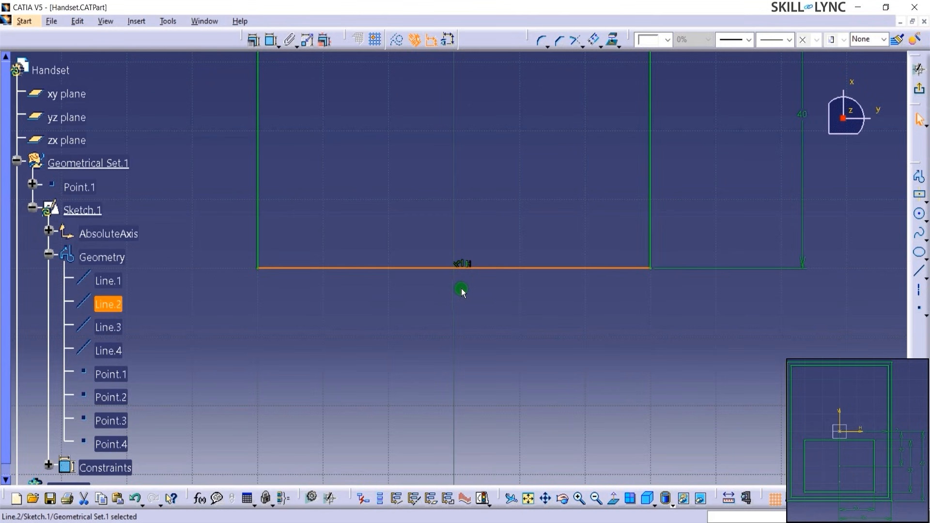
left_click(485, 303)
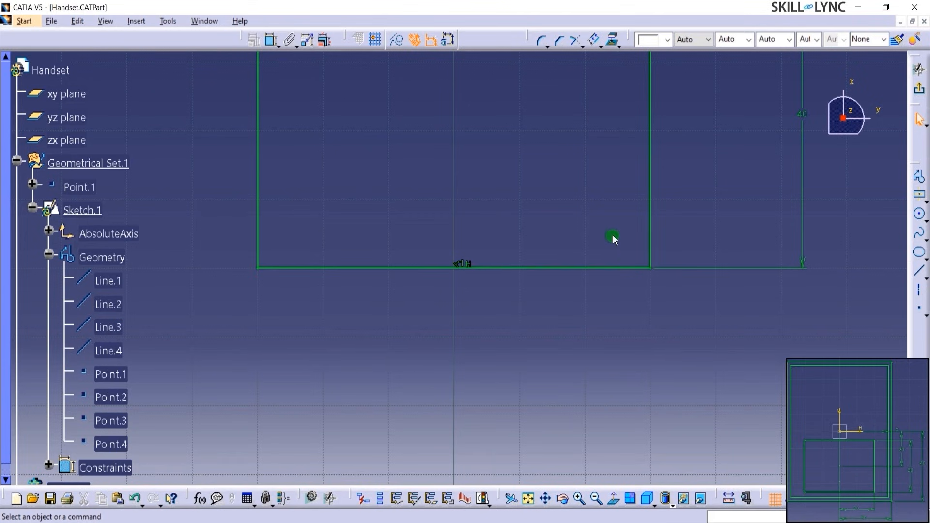
- Center the specification tree on the right edge's line entry
left_click(646, 156)
right_click(648, 155)
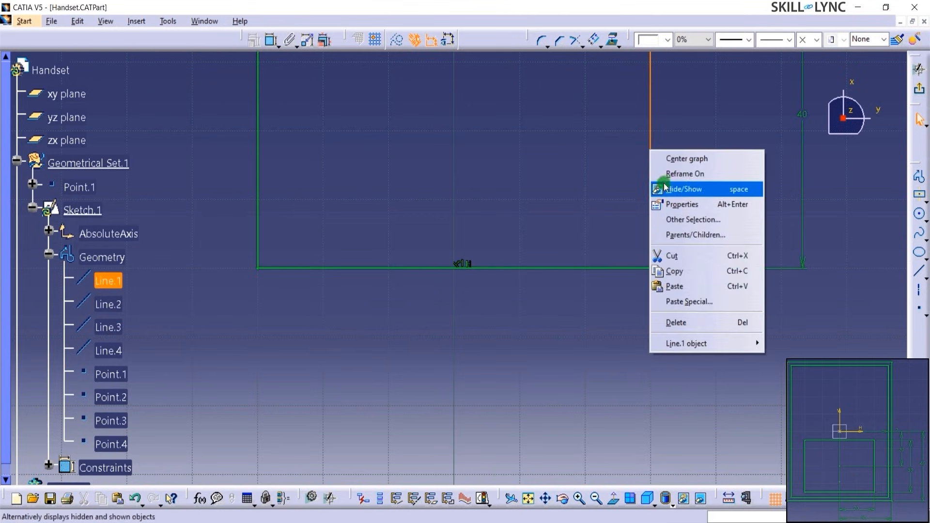
left_click(678, 158)
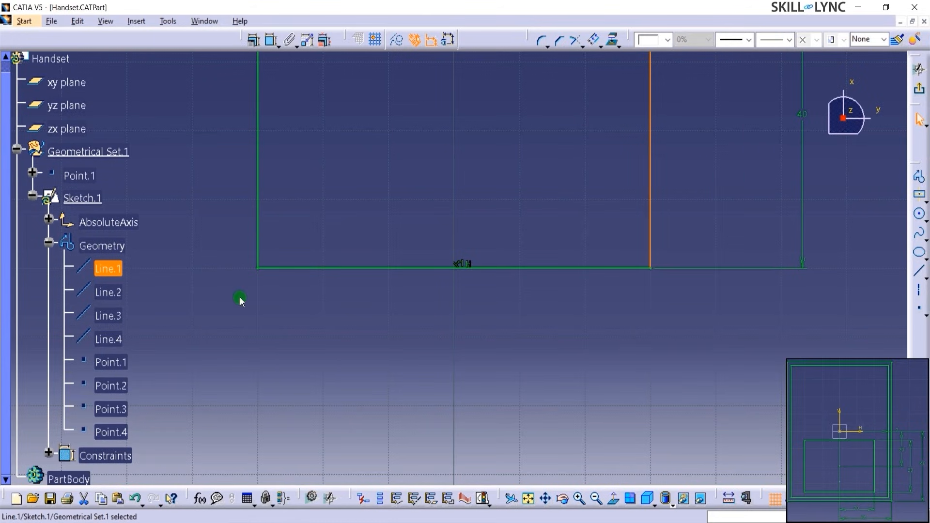
- Reframe the rectangle and select all four of its edges for a transformation
mouse_move(460, 300)
middle_mouse_down()
mouse_move(455, 361)
mouse_move(465, 403)
mouse_move(486, 379)
middle_mouse_up()
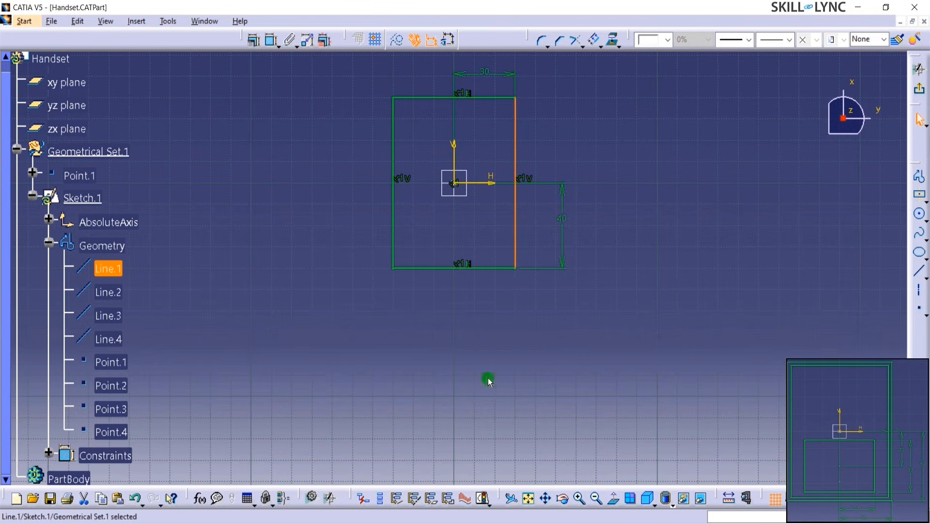
mouse_move(539, 135)
middle_mouse_down()
mouse_move(540, 199)
mouse_move(555, 155)
middle_mouse_up()
left_click(297, 167)
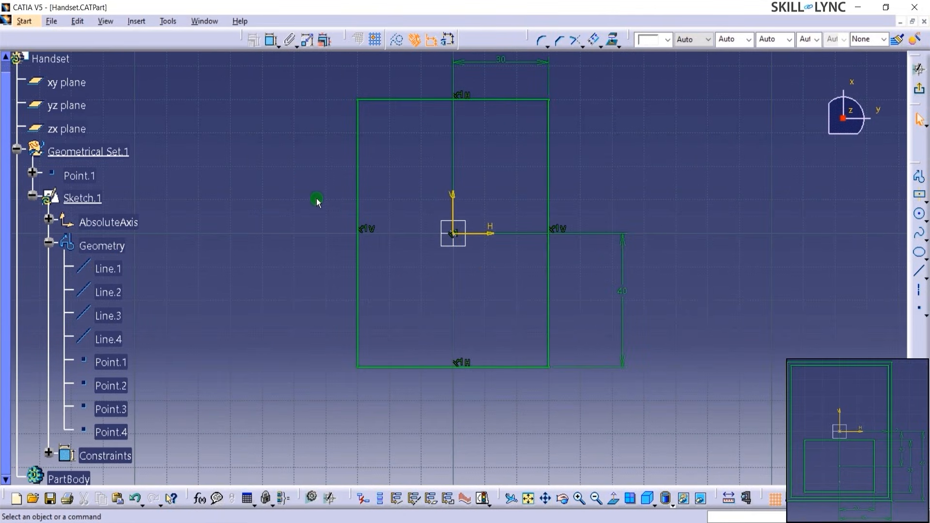
left_click(357, 176)
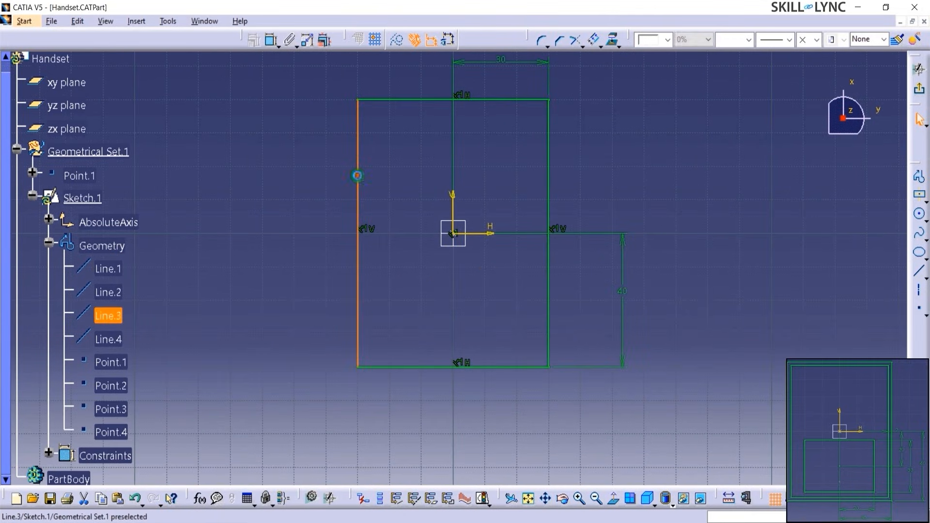
left_click(390, 99, "ctrl")
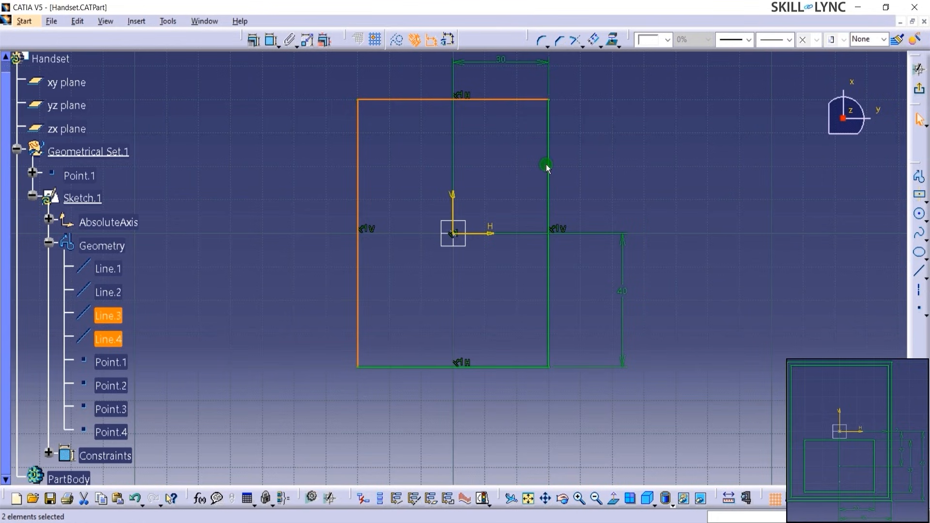
left_click(546, 165, "ctrl")
left_click(488, 367, "ctrl")
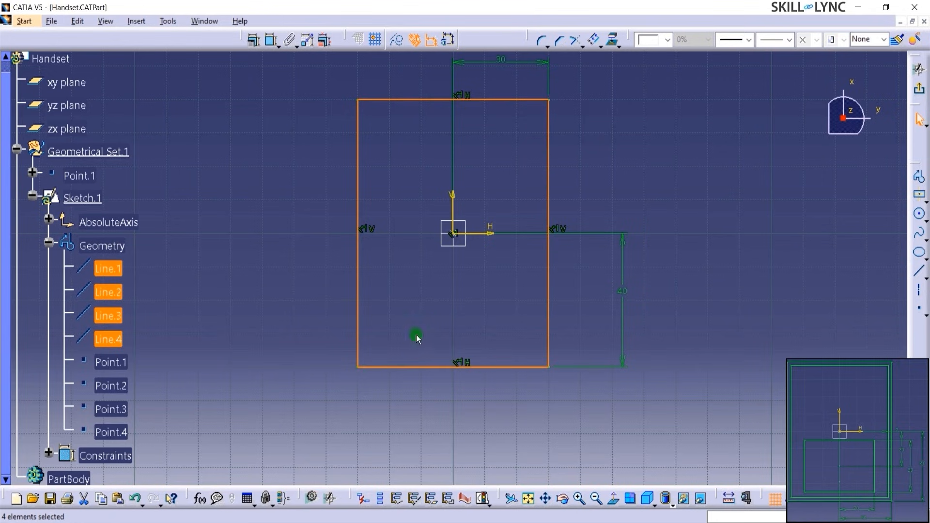
left_click(618, 46)
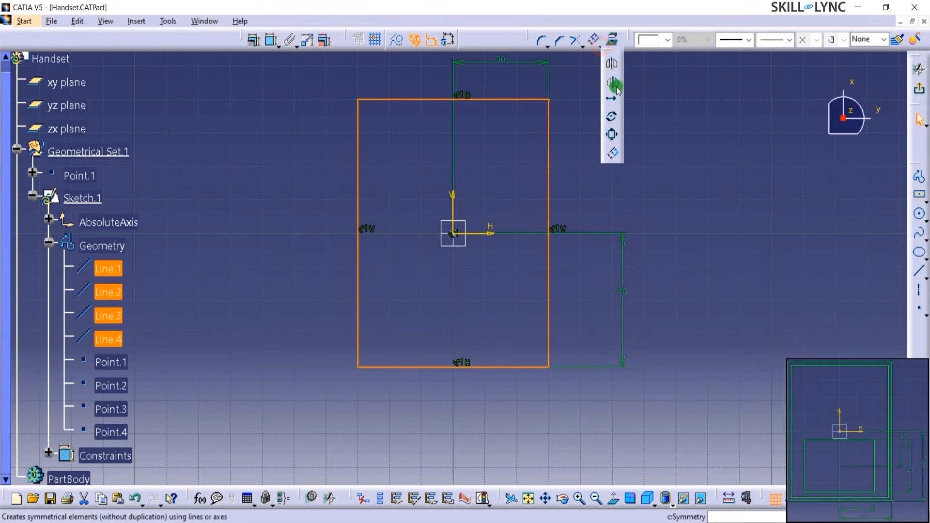
- Offset the four selected edges 2 mm inward to create an inner outline
left_click(612, 154)
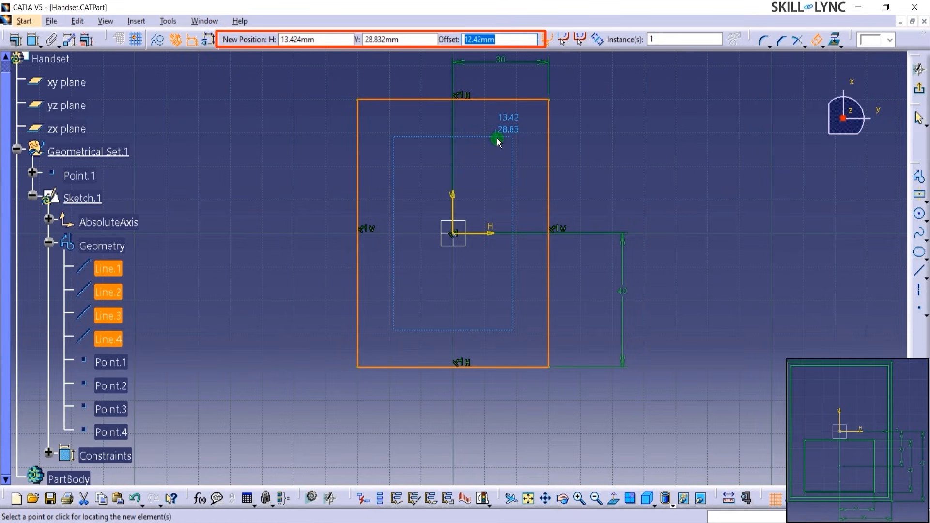
type("2")
key("Return")
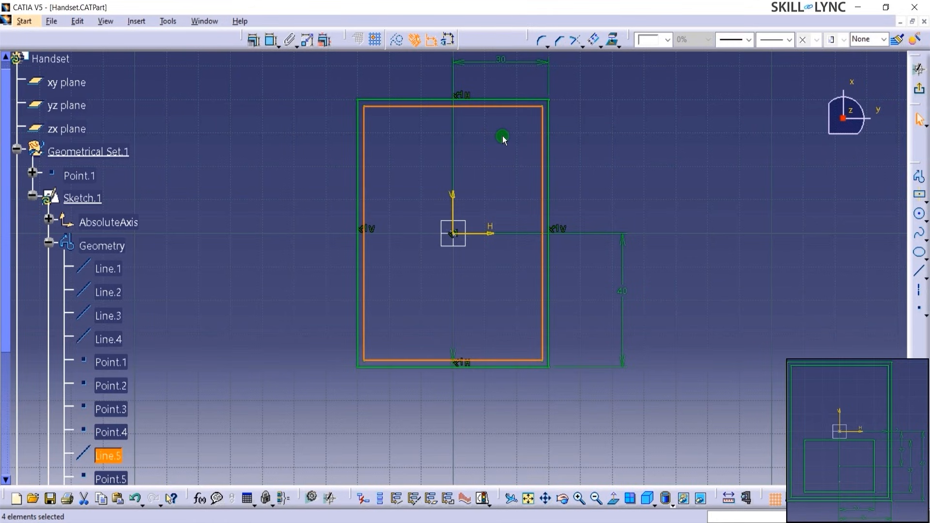
left_click(610, 133)
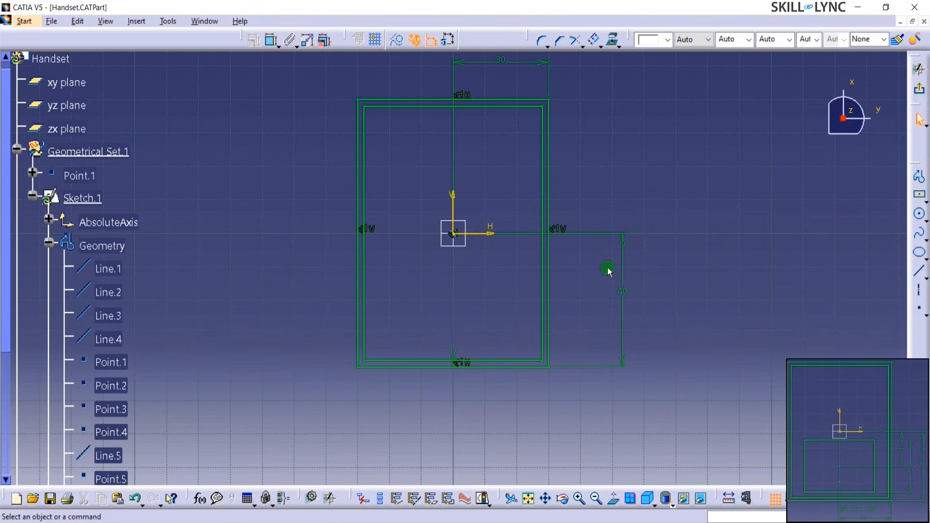
- Slide the 40 dimension label aside and zoom to show both outlines
left_click(624, 294)
left_click_drag(626, 295, 573, 317)
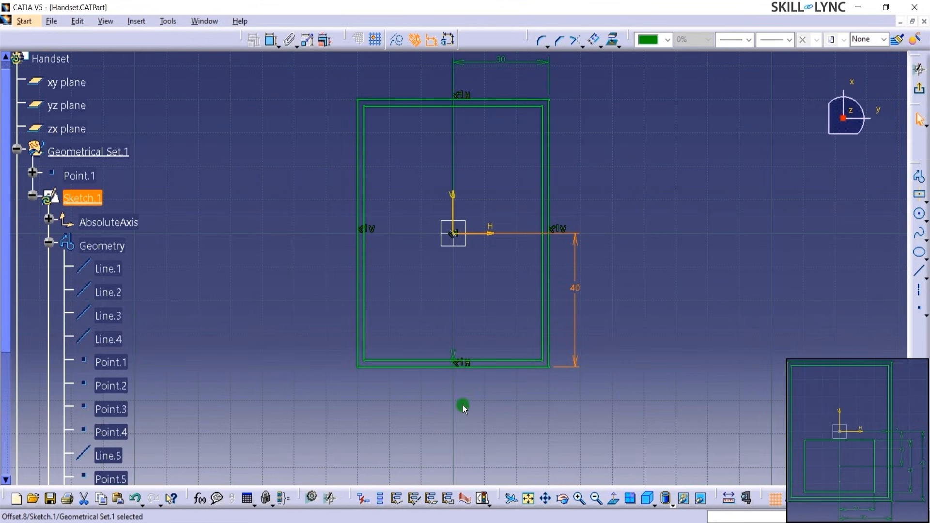
middle_click_drag(463, 405, 469, 374)
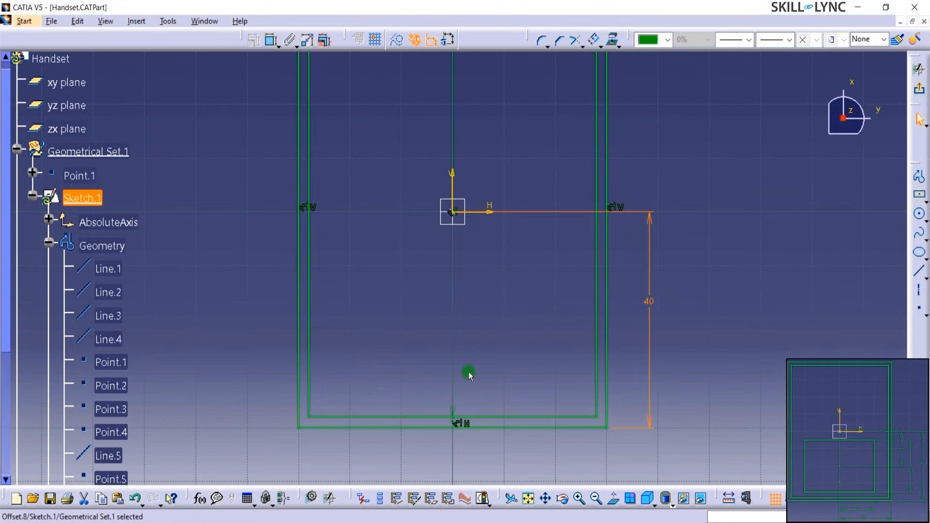
left_click(453, 421)
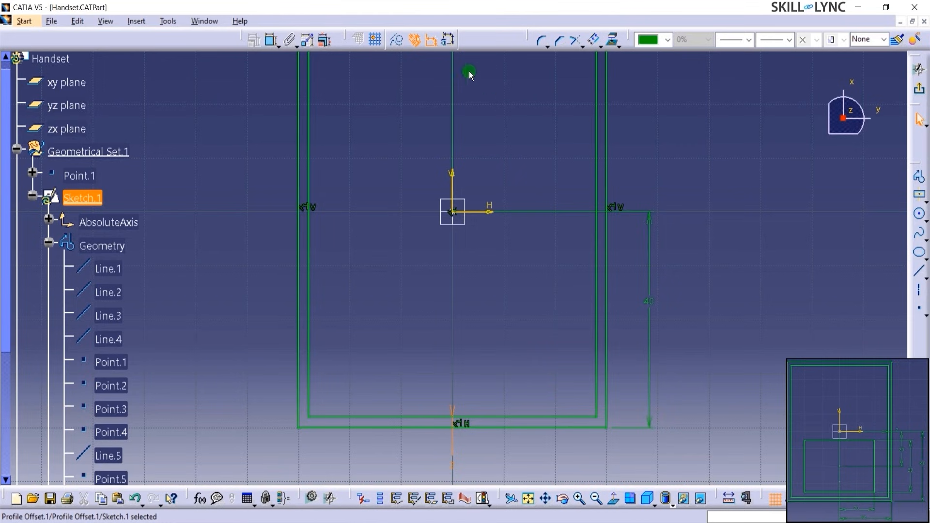
middle_click_drag(508, 239, 504, 284)
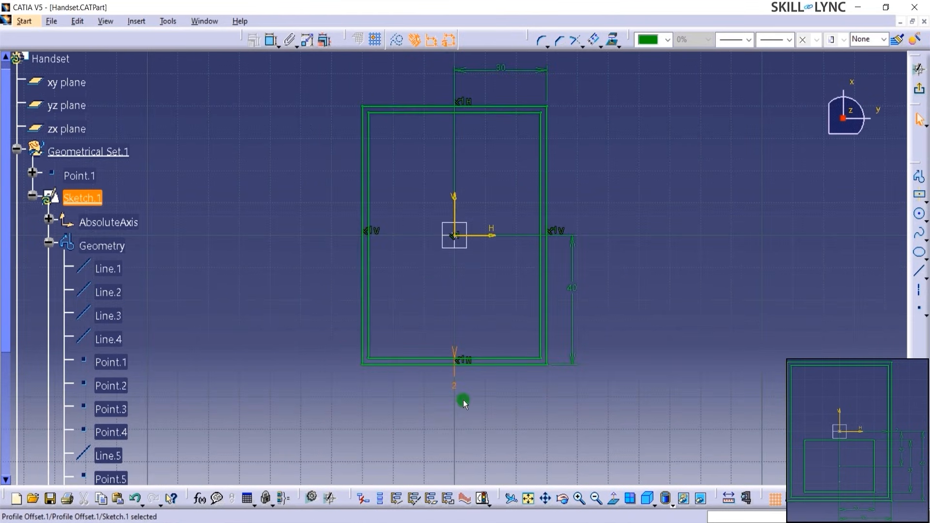
left_click(481, 386)
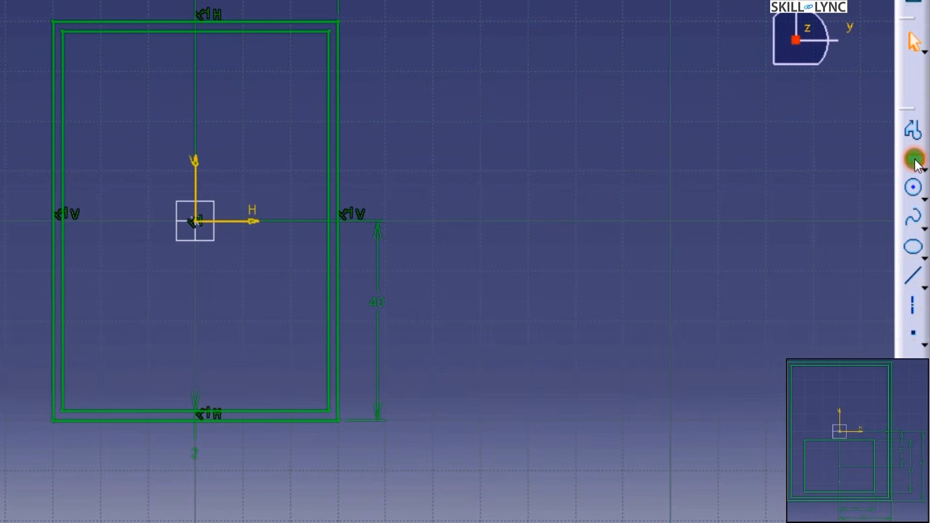
- Draw a roughly 43 × 24 mm centred rectangle centred on the V axis below the origin
left_click(914, 160)
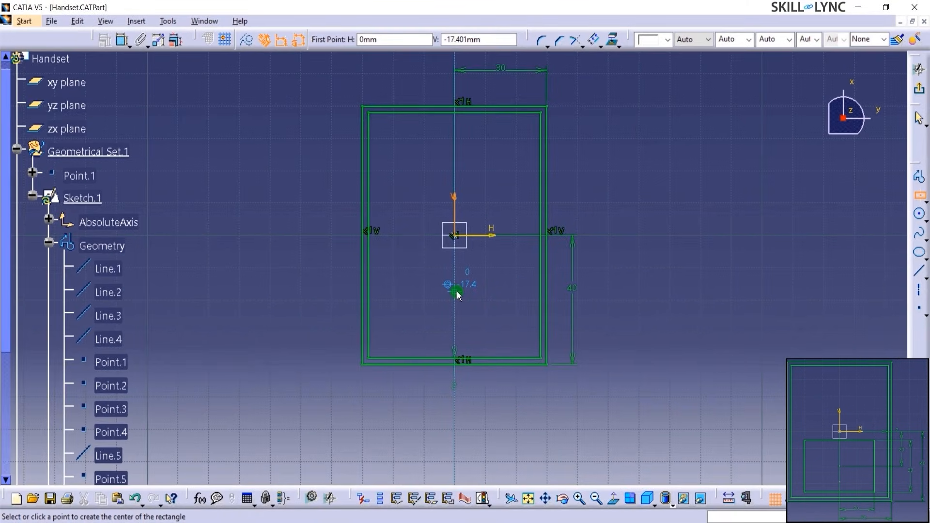
left_click(457, 291)
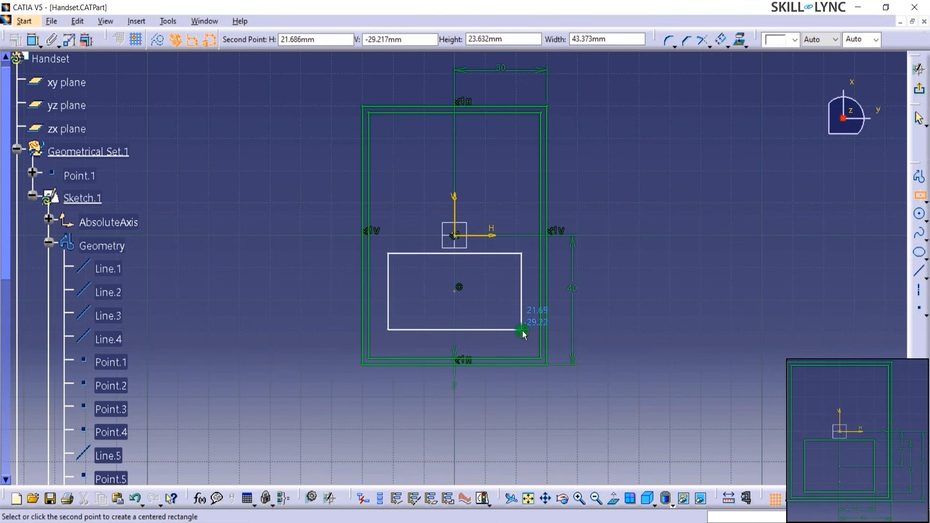
left_click(522, 333)
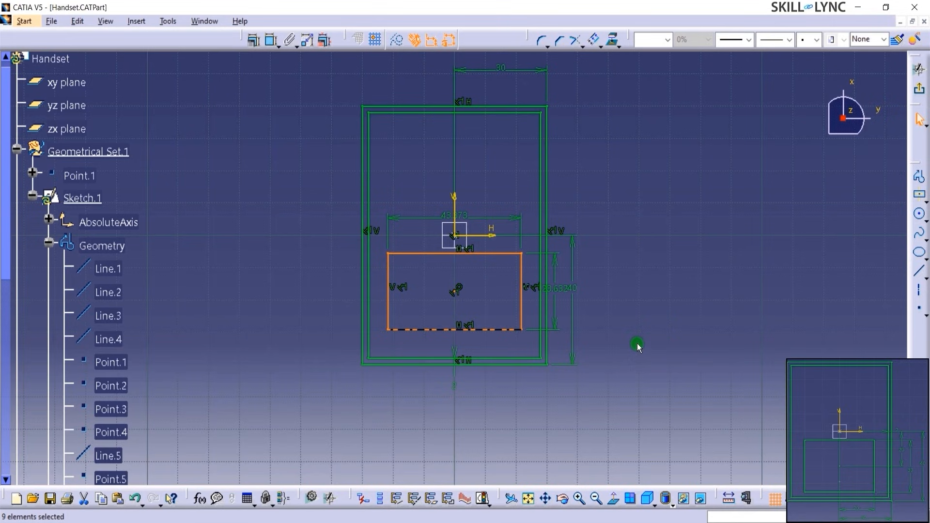
- Move the new rectangle's height dimension right and its width dimension below the shape
left_click(638, 345)
left_click(564, 289)
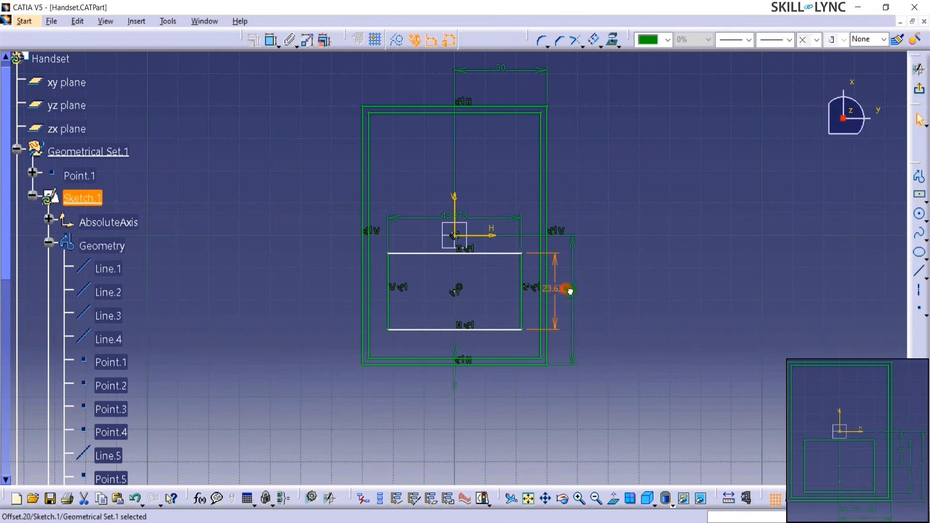
left_click_drag(555, 271, 605, 282)
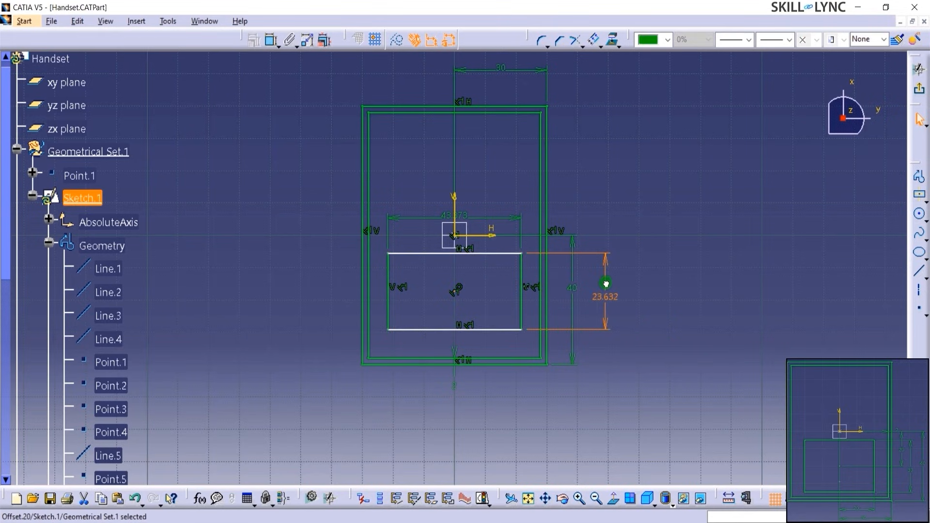
left_click_drag(500, 221, 521, 411)
left_click(562, 404)
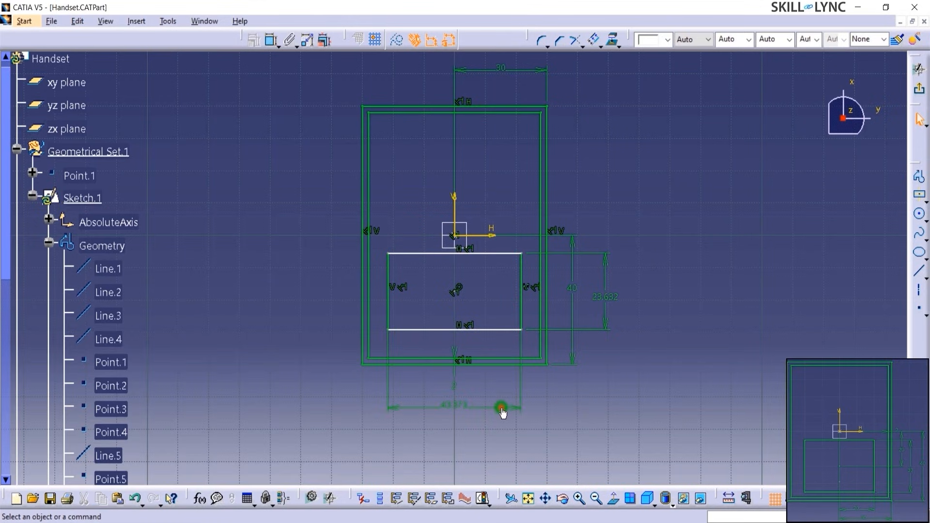
left_click_drag(501, 409, 502, 400)
left_click(565, 410)
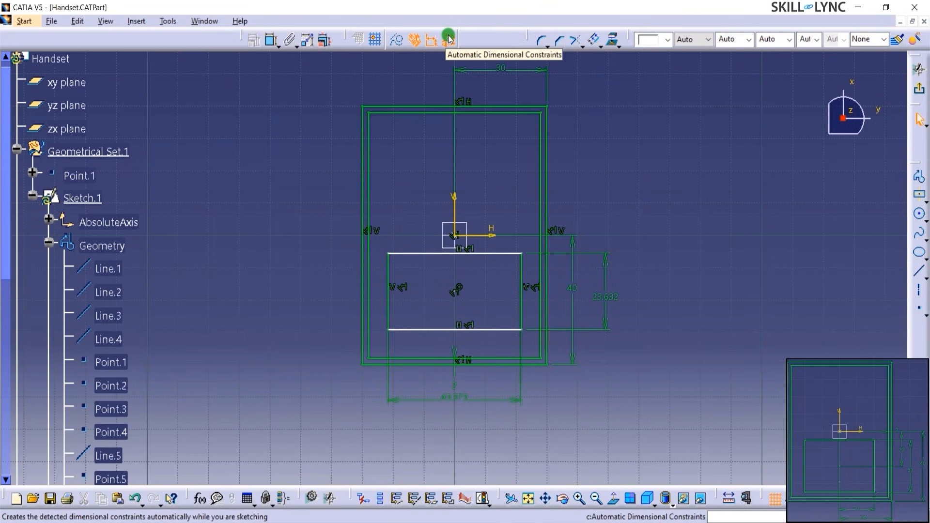
- Set the inner rectangle's width to 40 and height to 30
left_click(466, 400)
double_click(466, 401)
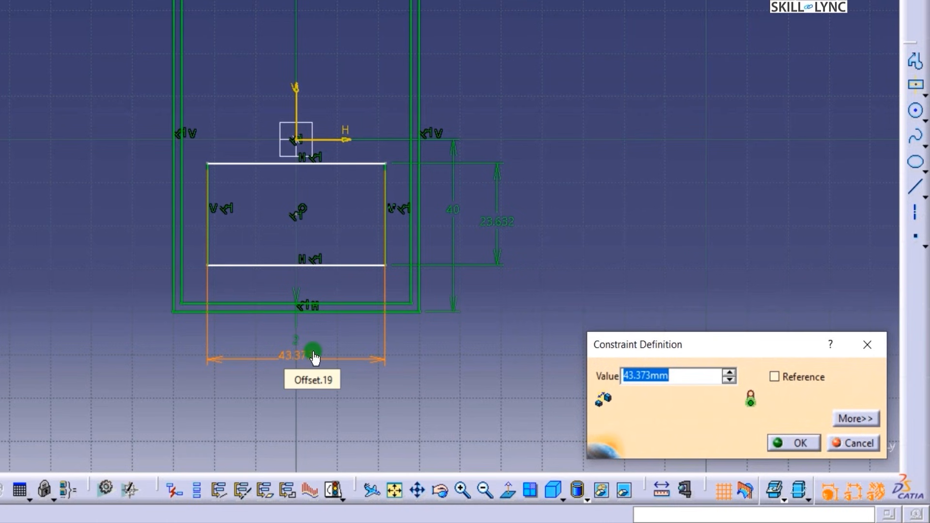
type("40")
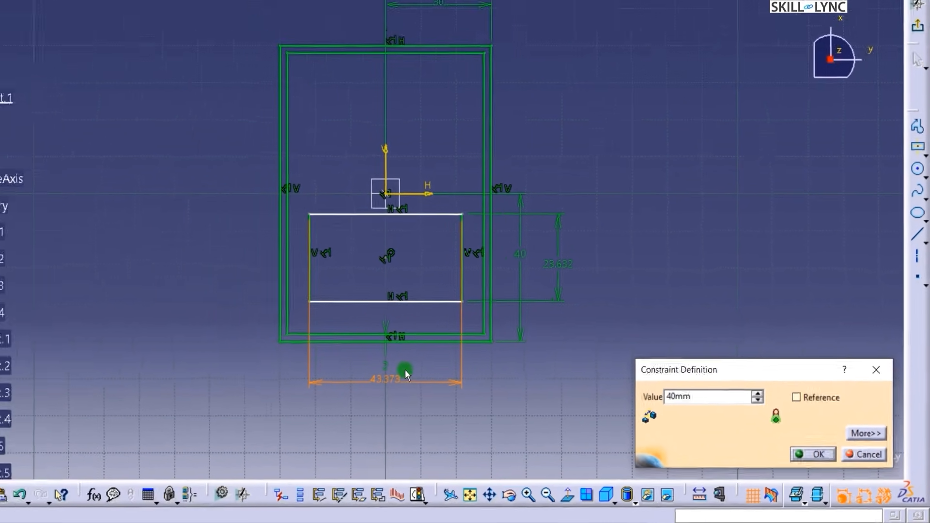
key("Return")
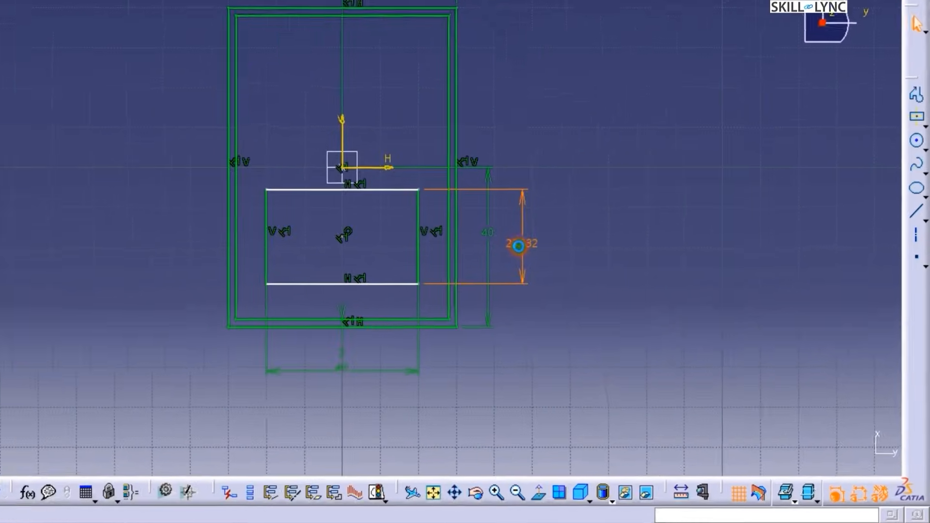
double_click(517, 245)
type("300")
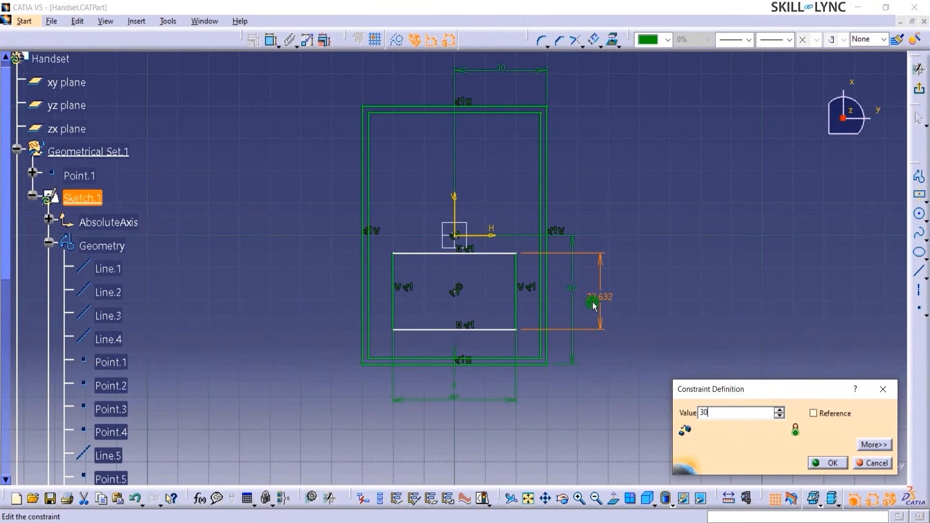
key("Return")
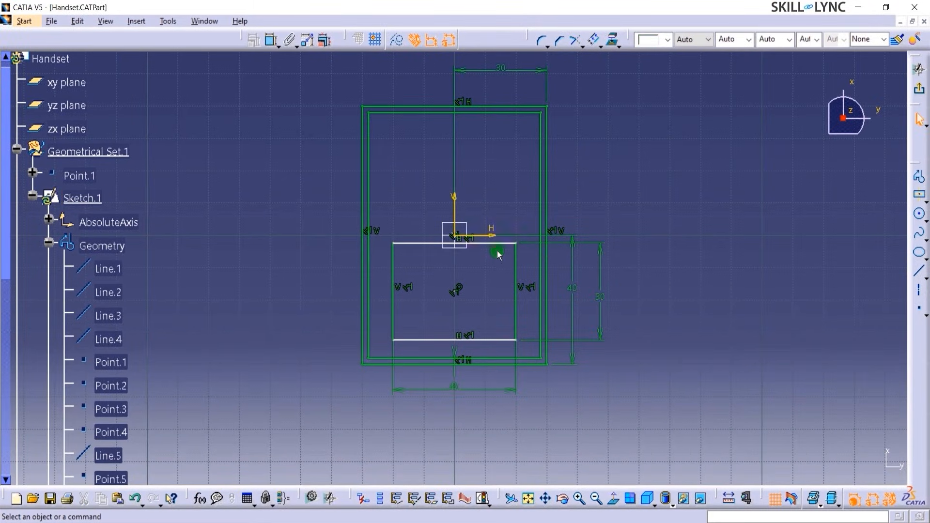
- Move the inner rectangle down and dimension its centre point to the H axis
mouse_move(513, 241)
left_mouse_down()
mouse_move(514, 189)
mouse_move(563, 263)
mouse_move(676, 249)
mouse_move(527, 245)
left_mouse_up()
left_click_drag(516, 173, 514, 250)
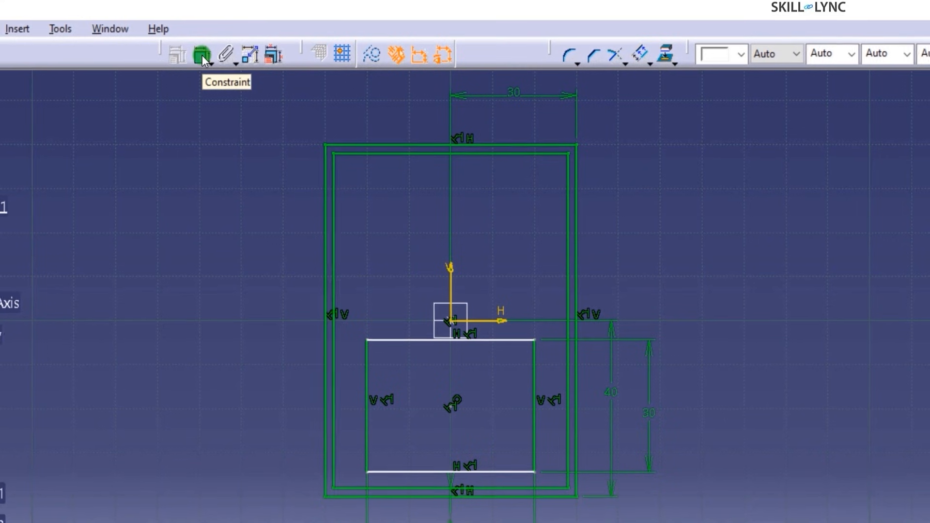
left_click(202, 56)
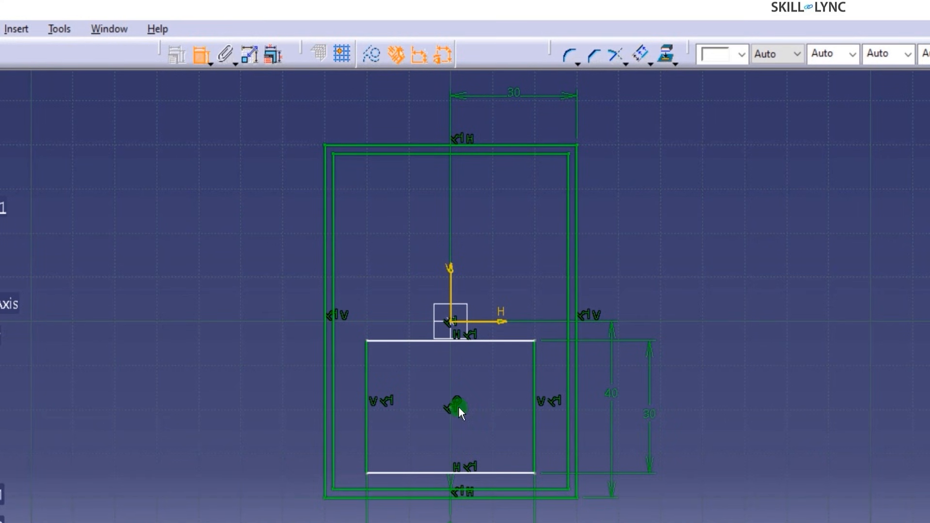
left_click(451, 406)
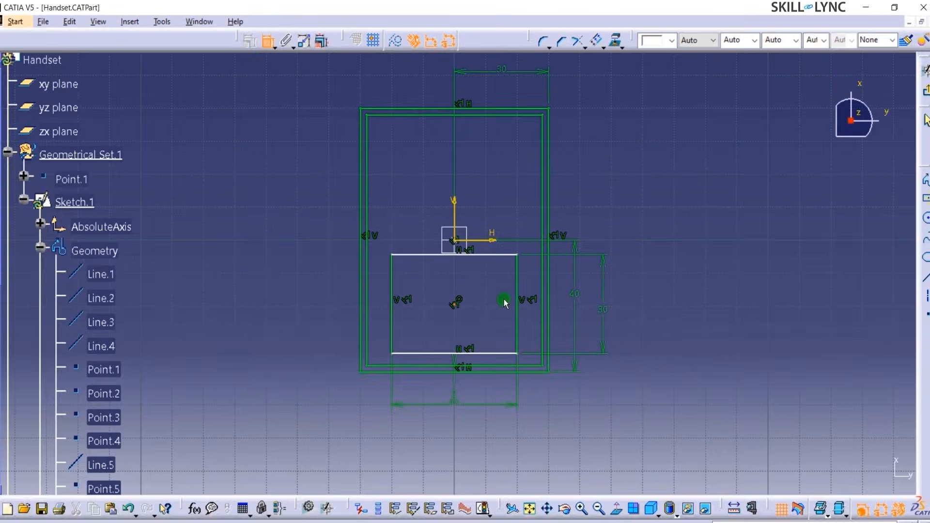
left_click(482, 237)
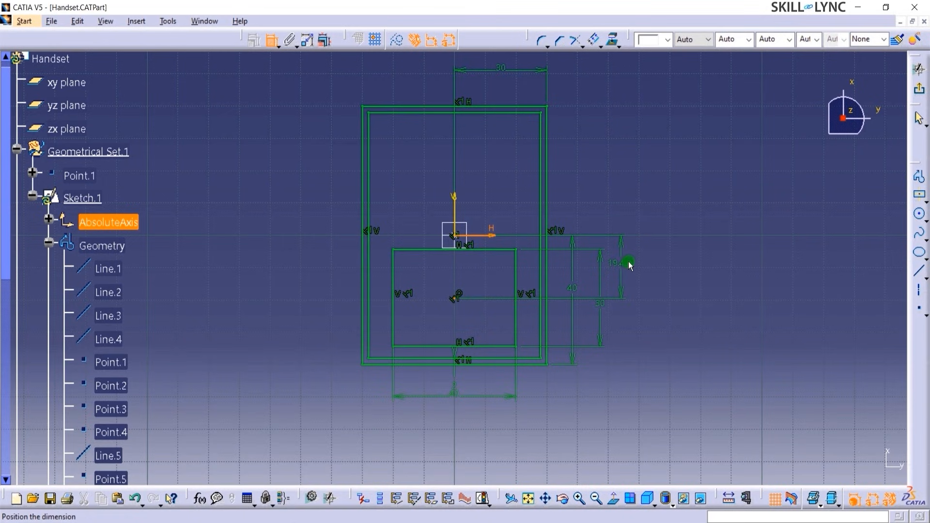
left_click(625, 268)
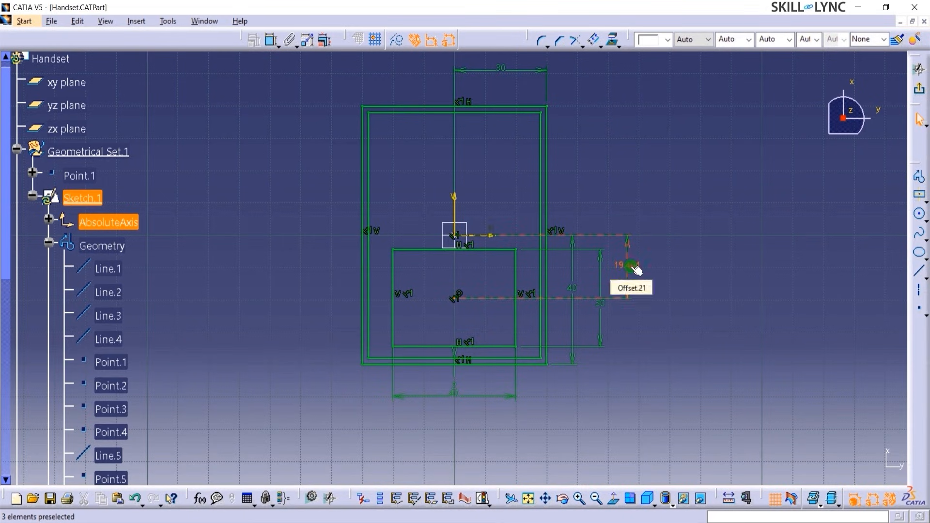
- Set the centre-to-H-axis distance to 20
double_click(631, 267)
left_click(742, 414)
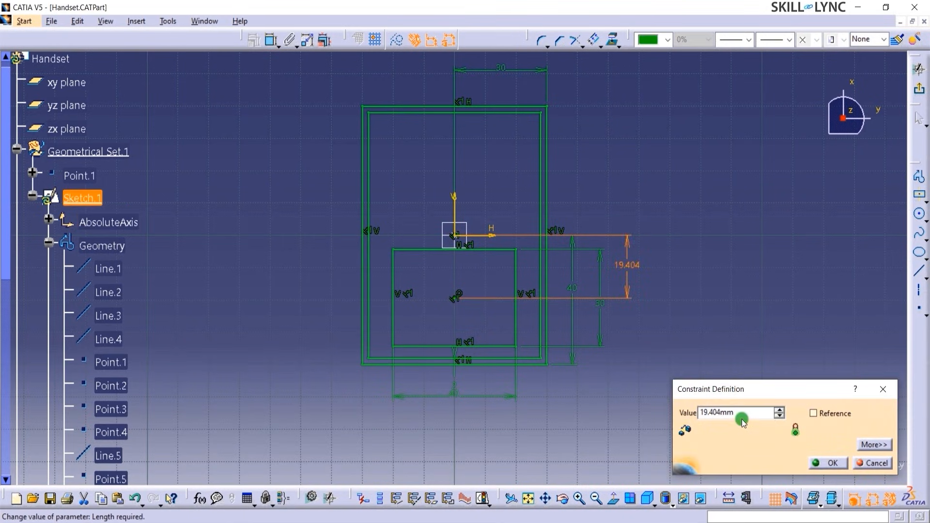
left_click_drag(697, 416, 686, 413)
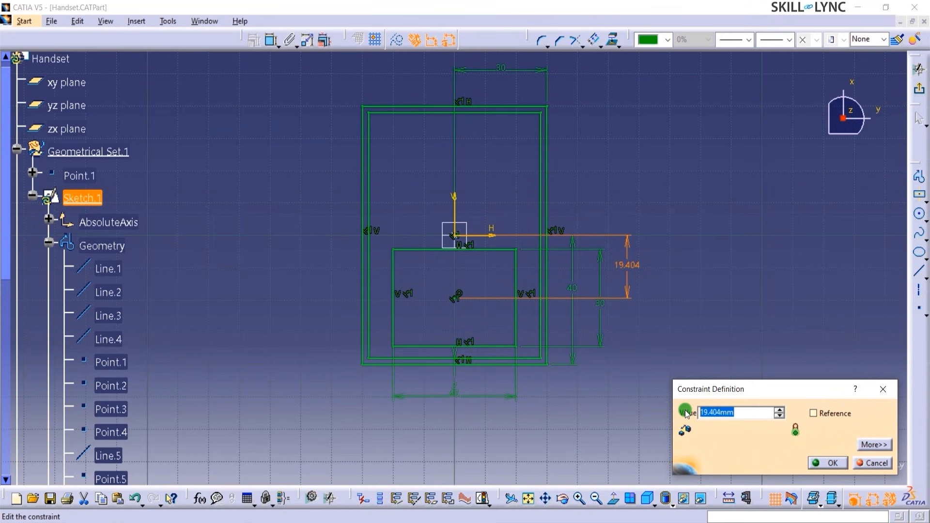
type("20")
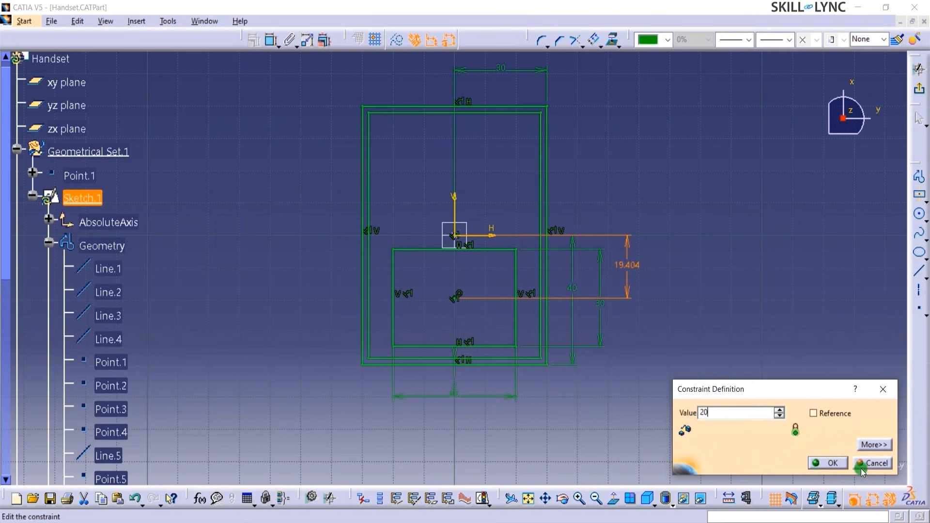
left_click(826, 462)
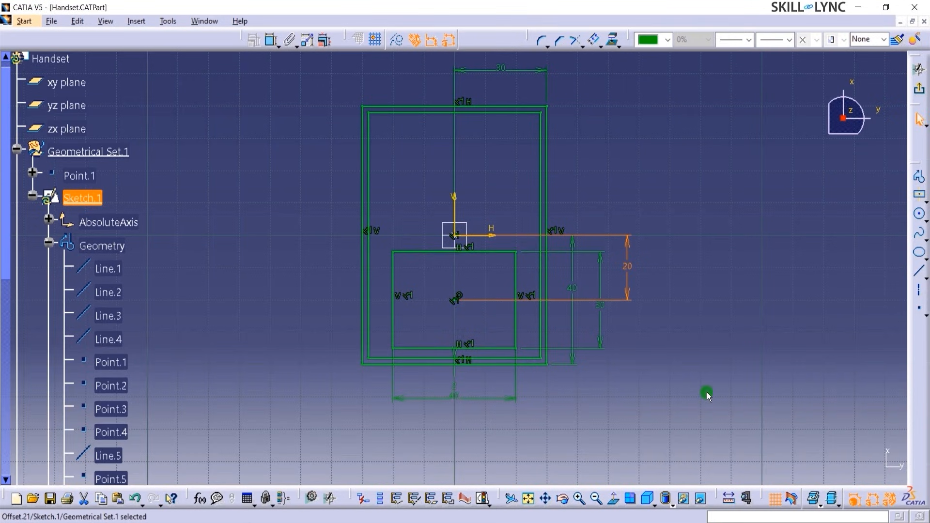
left_click(635, 365)
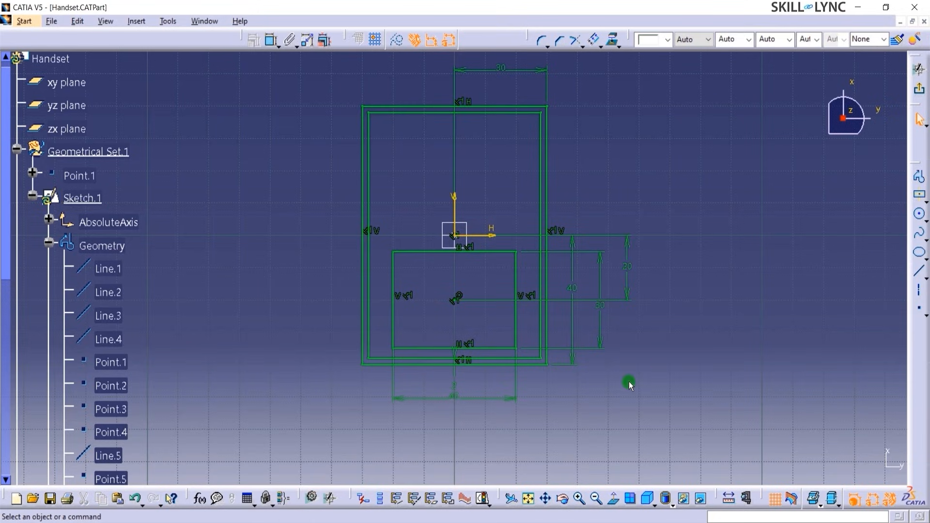
middle_click_drag(628, 382, 639, 288, "ctrl")
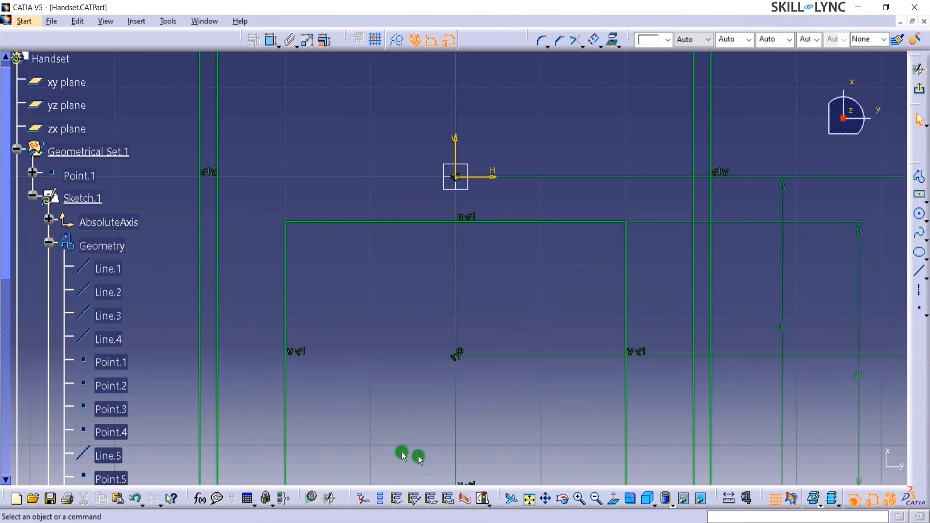
left_click(528, 499)
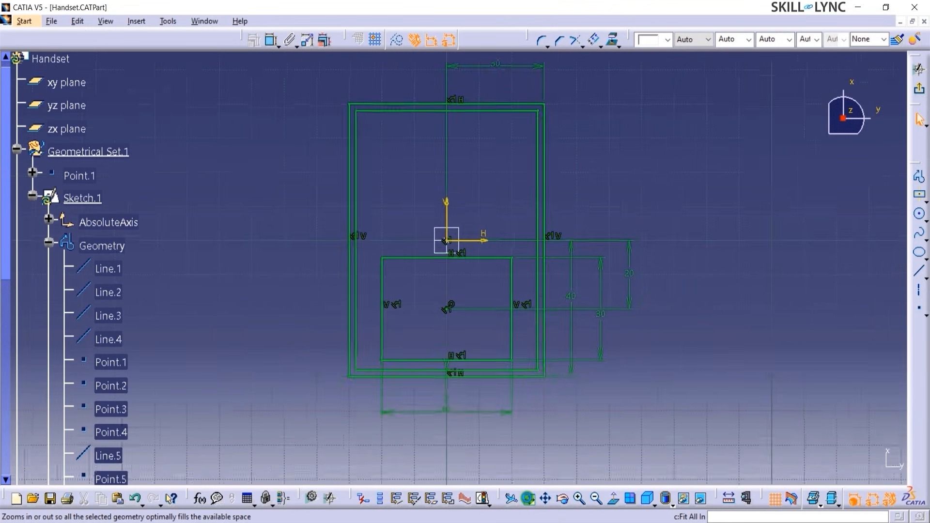